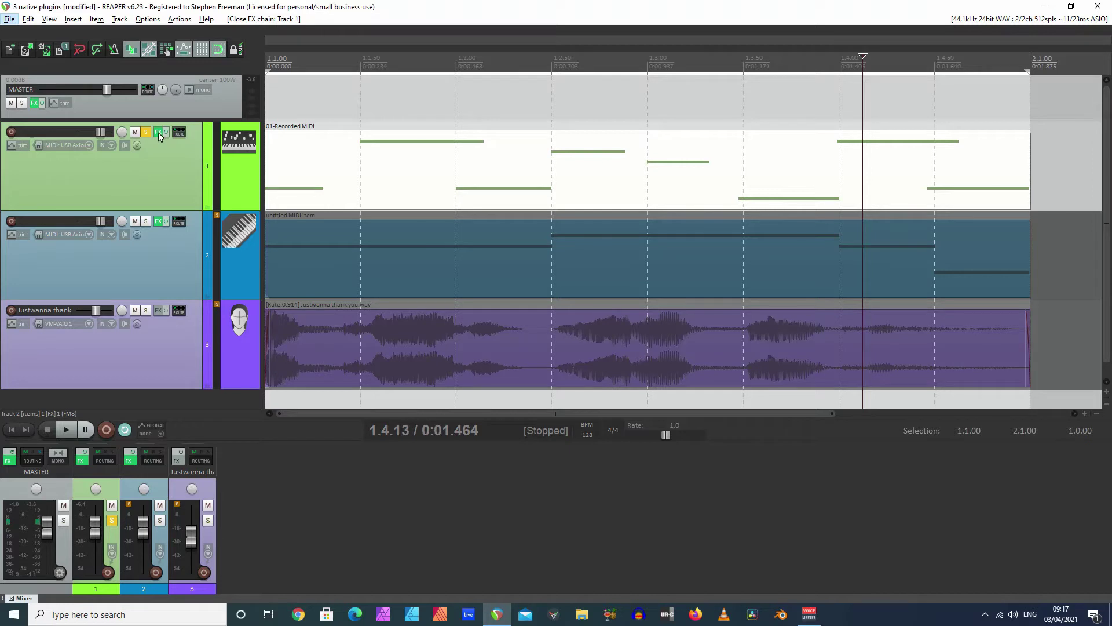
# Step: Browse the JS and Cockos plugin lists available for track 1, and close the track's FX windows without adding anything
pyautogui.click(158, 132)
pyautogui.click(278, 578)
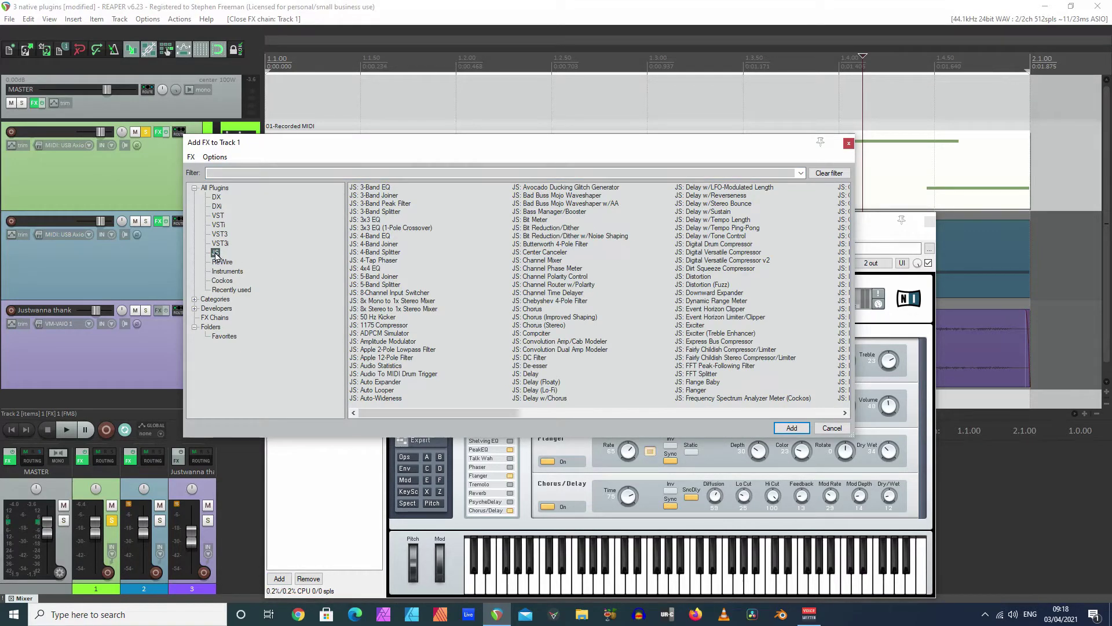
pyautogui.moveTo(385, 415)
pyautogui.mouseDown()
pyautogui.moveTo(743, 413)
pyautogui.moveTo(403, 414)
pyautogui.mouseUp()
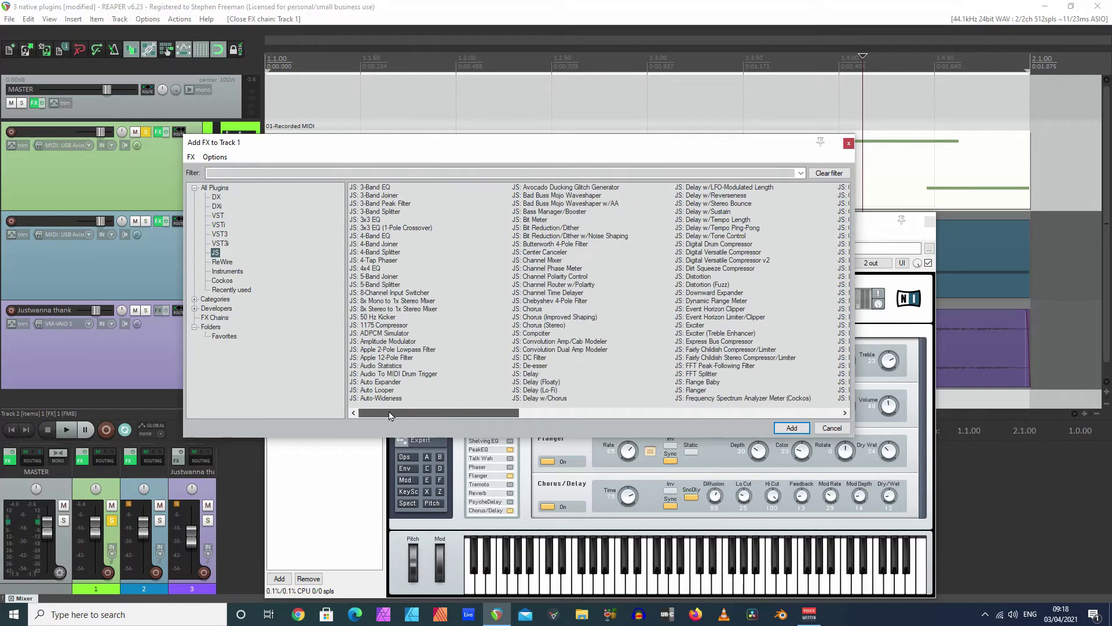
pyautogui.click(223, 282)
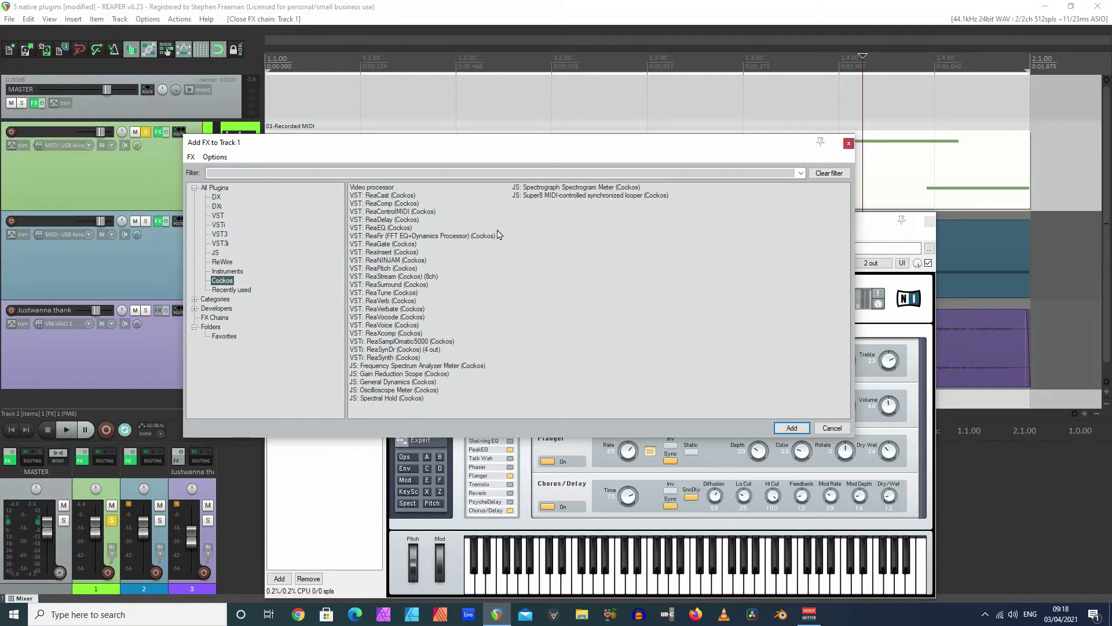
pyautogui.press('Up')
pyautogui.press('Up')
pyautogui.press('Up')
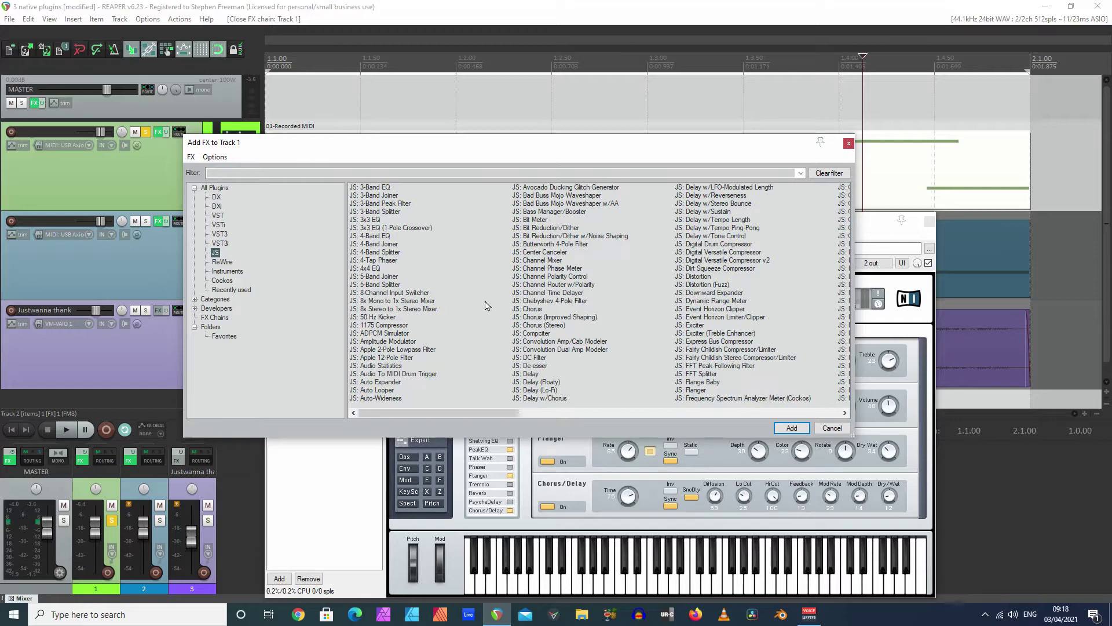
pyautogui.click(849, 143)
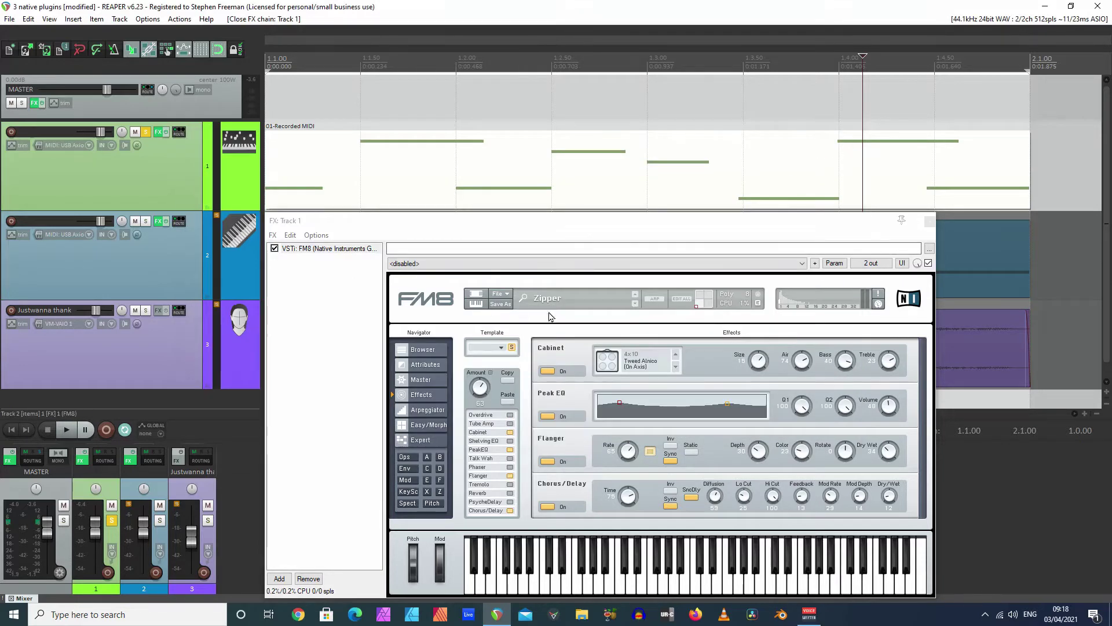
pyautogui.click(929, 221)
# Step: Select track 1 and play the soloed part briefly to hear its dry sound
pyautogui.click(148, 196)
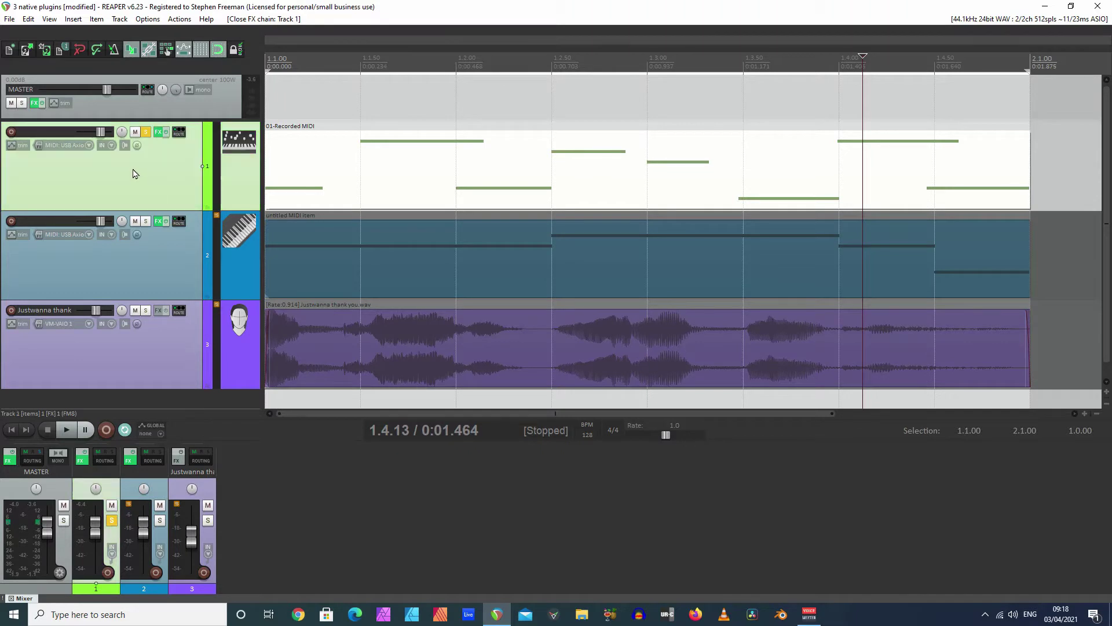
pyautogui.click(66, 429)
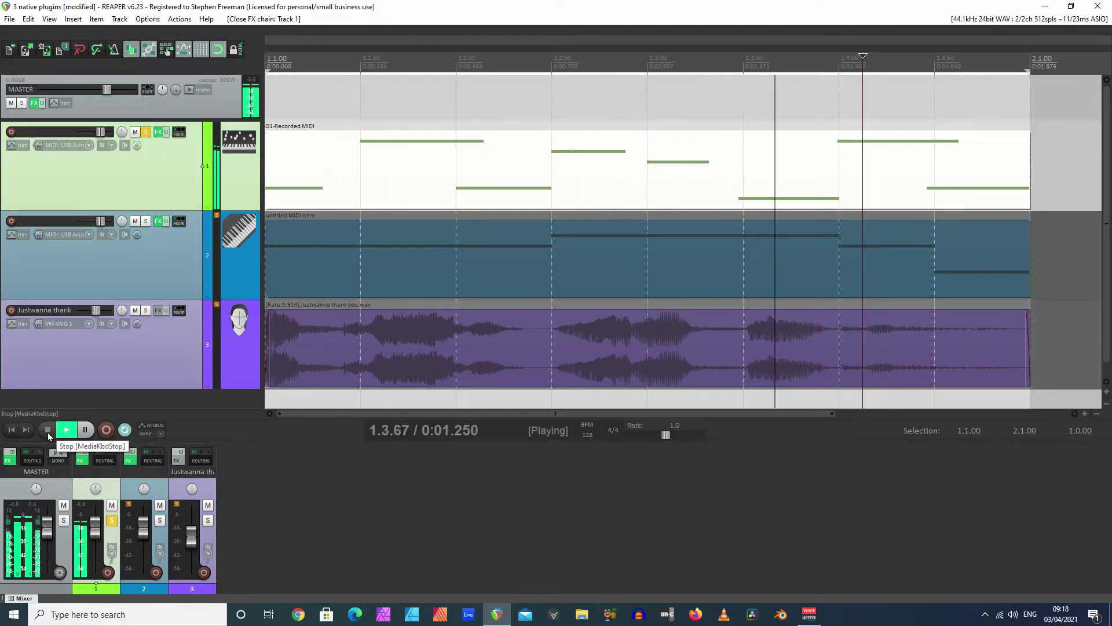
pyautogui.click(48, 432)
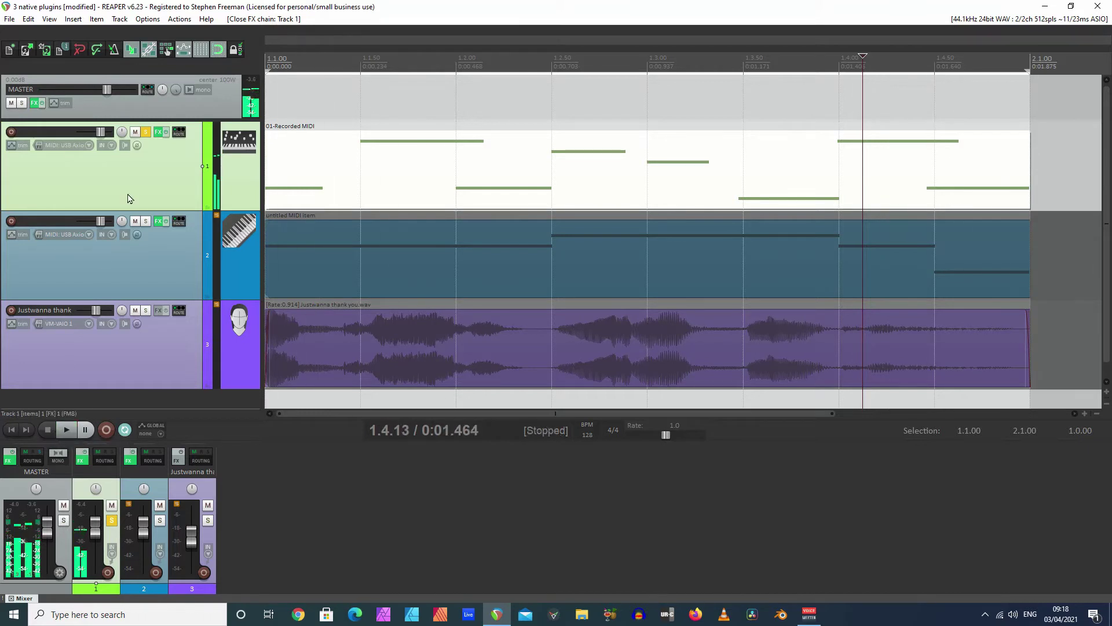
# Step: Add the JS: Stereo Width effect to track 1 after the FM8 instrument, filtering the plugins by "width"
pyautogui.click(157, 133)
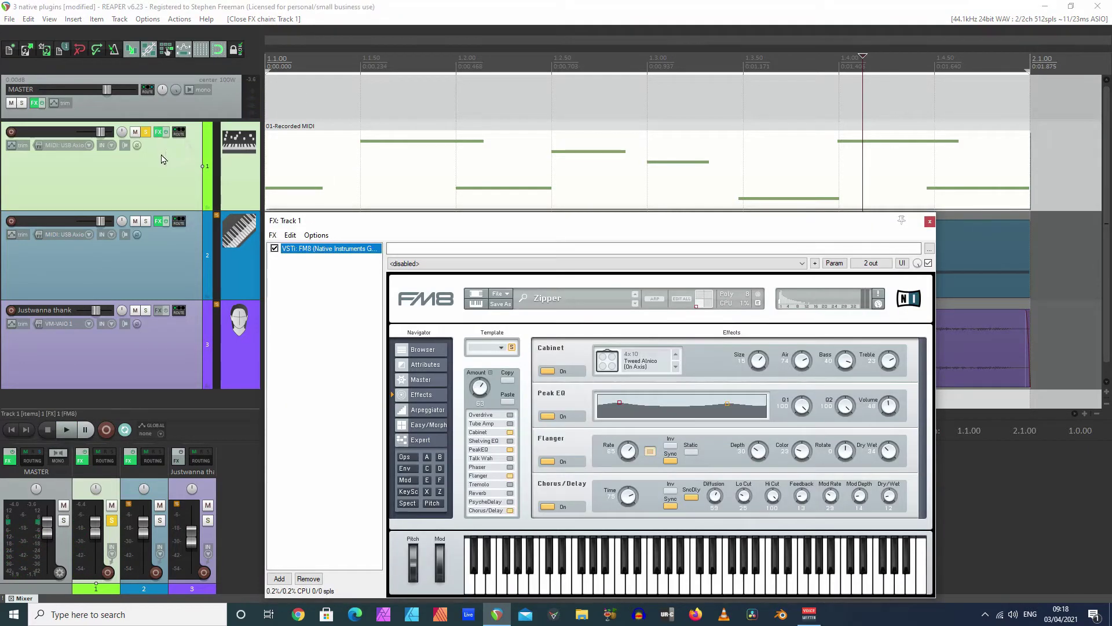
pyautogui.moveTo(409, 221); pyautogui.dragTo(365, 165)
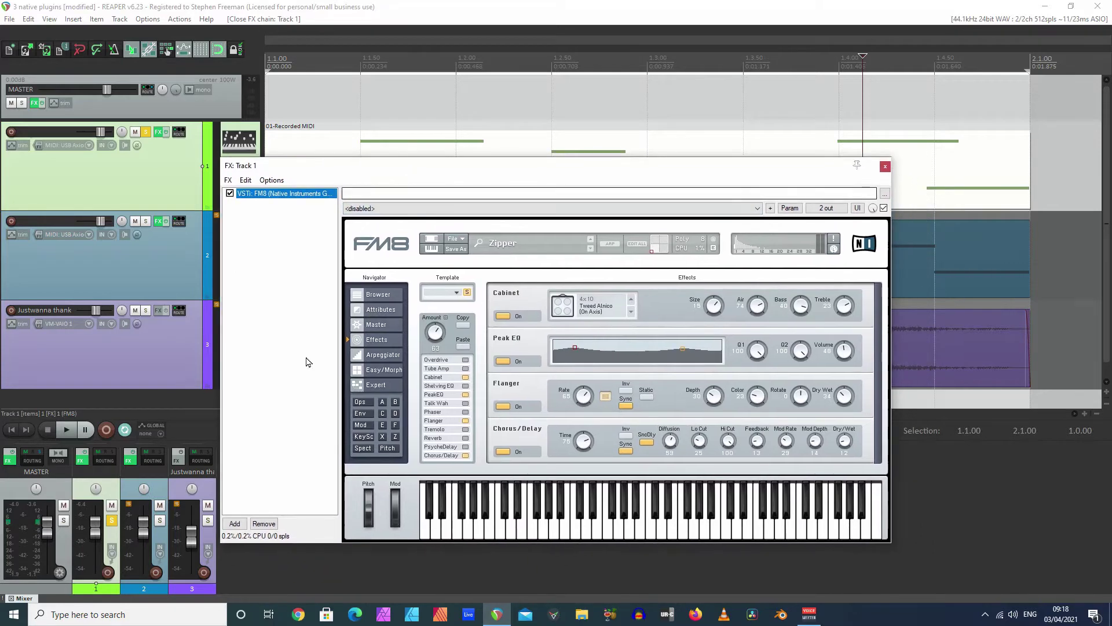
pyautogui.click(234, 523)
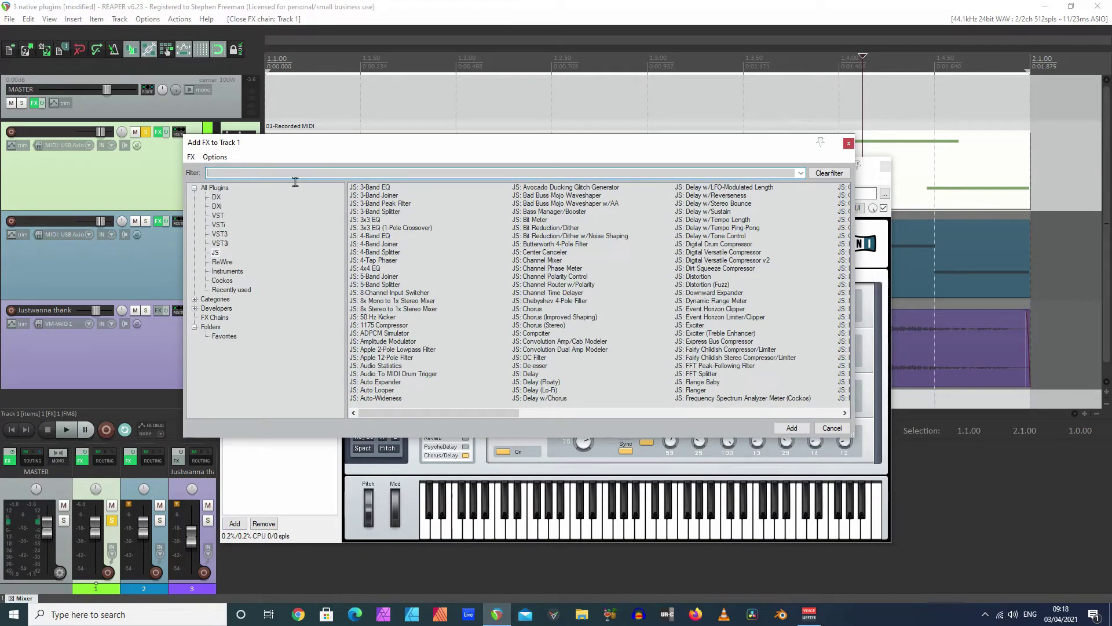
pyautogui.write('width')
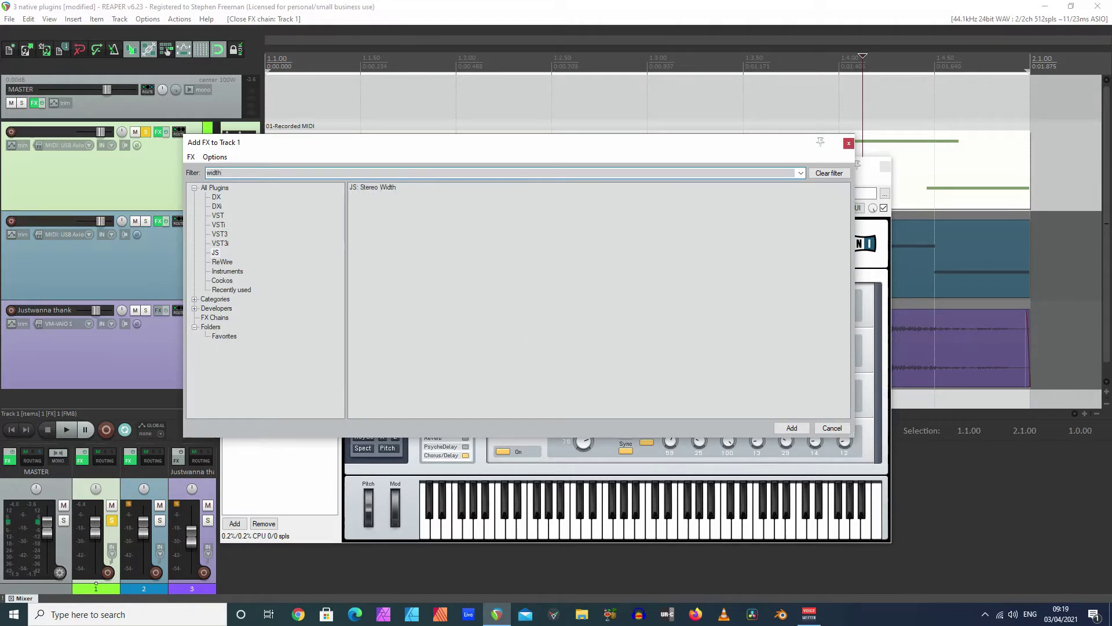
pyautogui.click(387, 190)
pyautogui.doubleClick(384, 190)
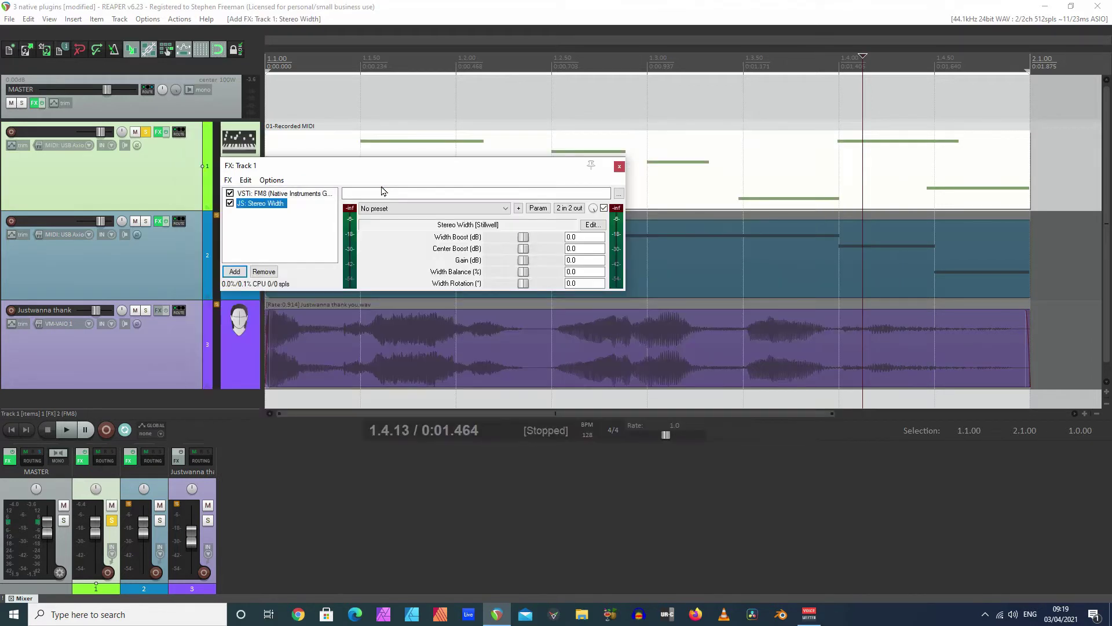
# Step: Enlarge the track 1 FX window and place it below the first two tracks in the arrangement
pyautogui.moveTo(396, 171); pyautogui.dragTo(448, 340)
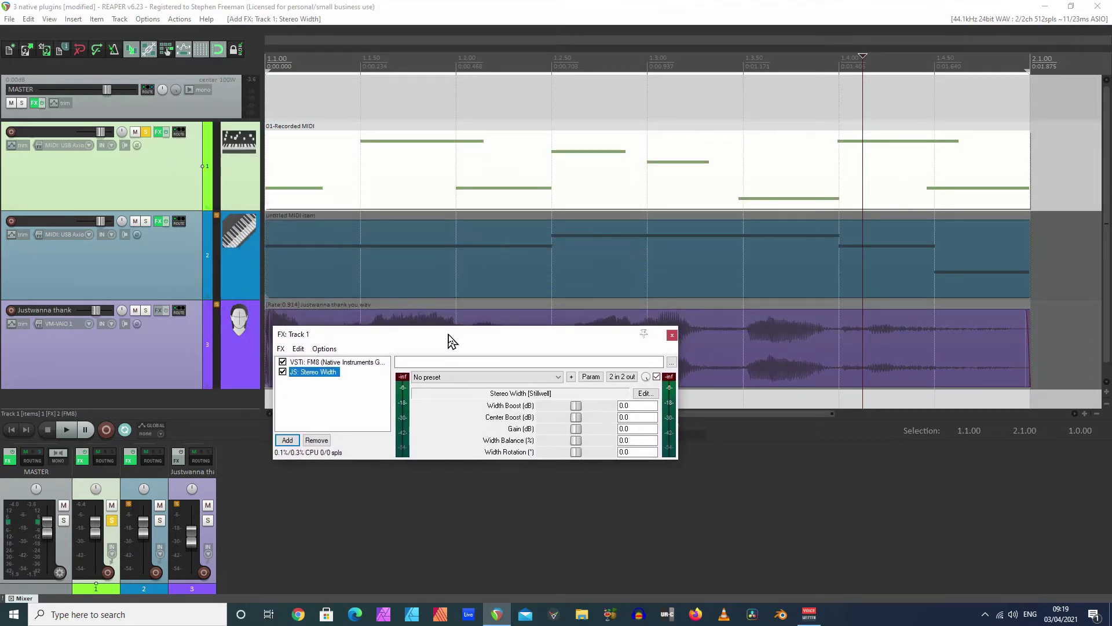
pyautogui.moveTo(677, 464); pyautogui.dragTo(719, 536)
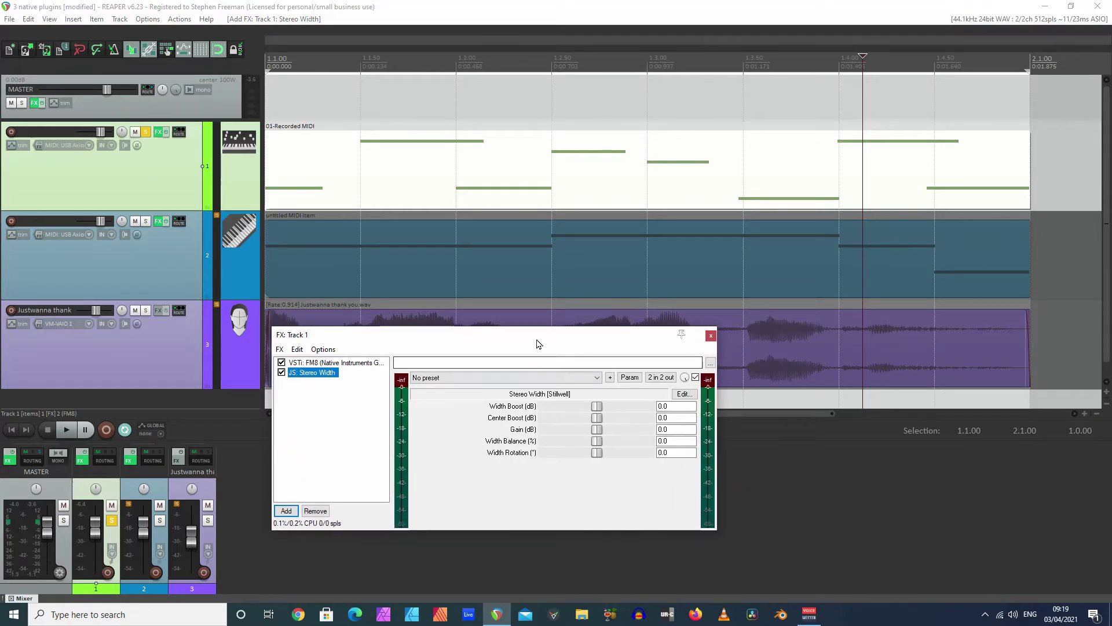
pyautogui.moveTo(541, 345); pyautogui.dragTo(534, 380)
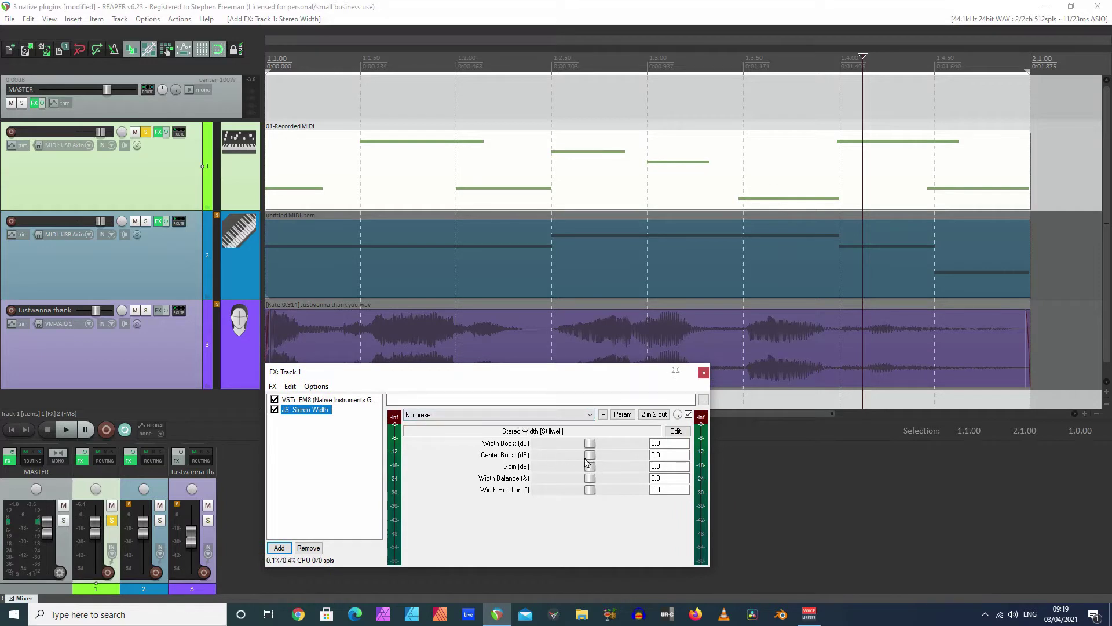
# Step: Compare track 1 with Stereo Width bypassed and enabled during playback, ending with the effect bypassed and playback stopped
pyautogui.click(275, 410)
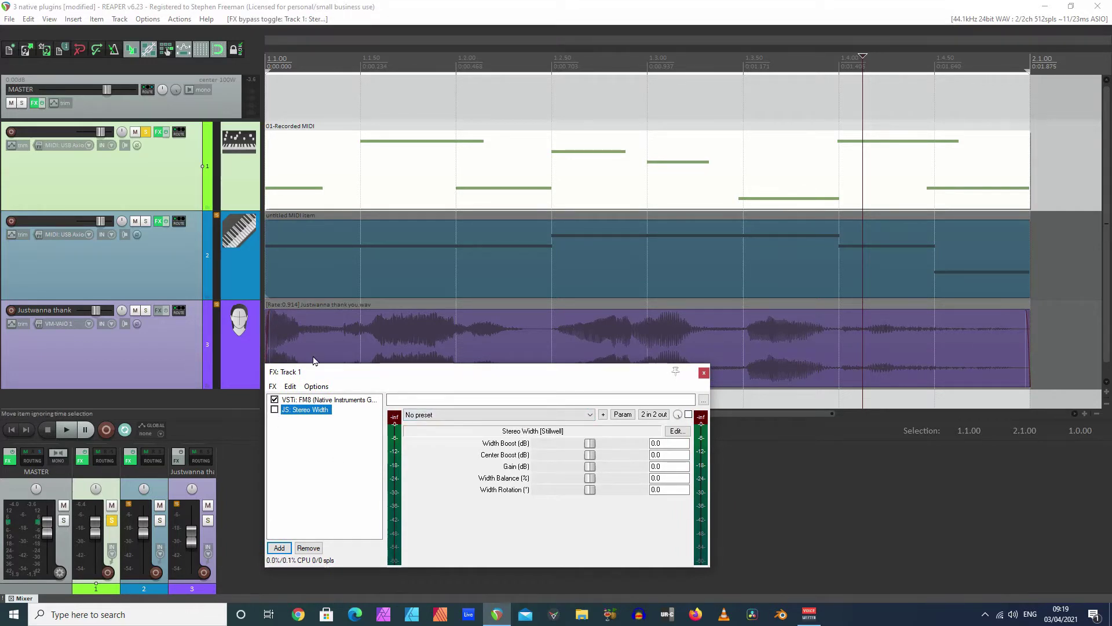
pyautogui.click(72, 429)
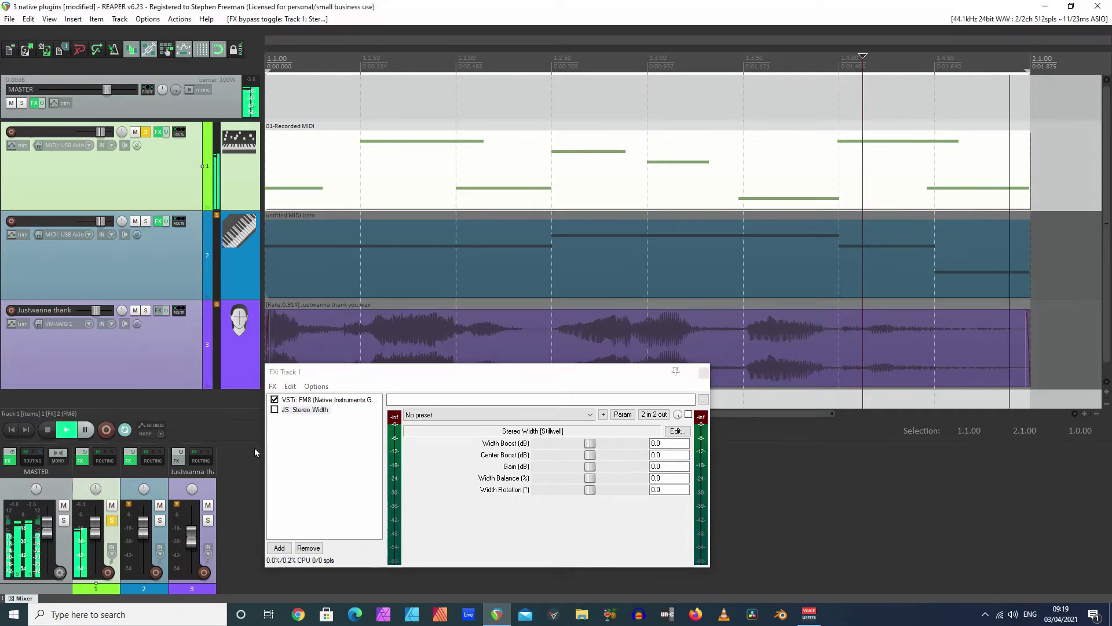
pyautogui.click(274, 410)
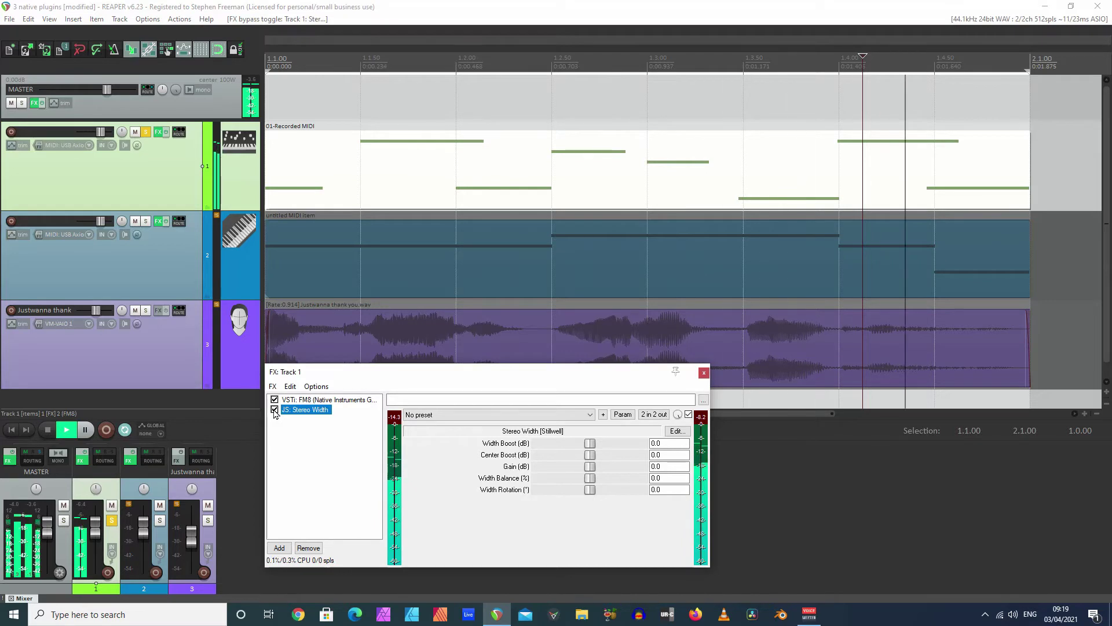
pyautogui.click(275, 410)
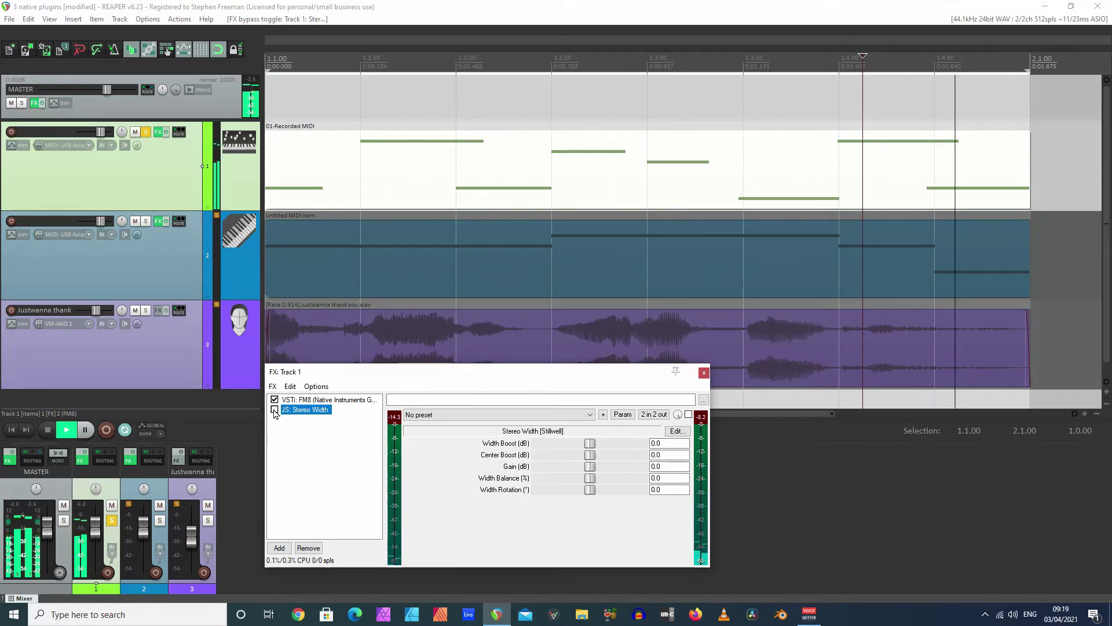
pyautogui.click(275, 409)
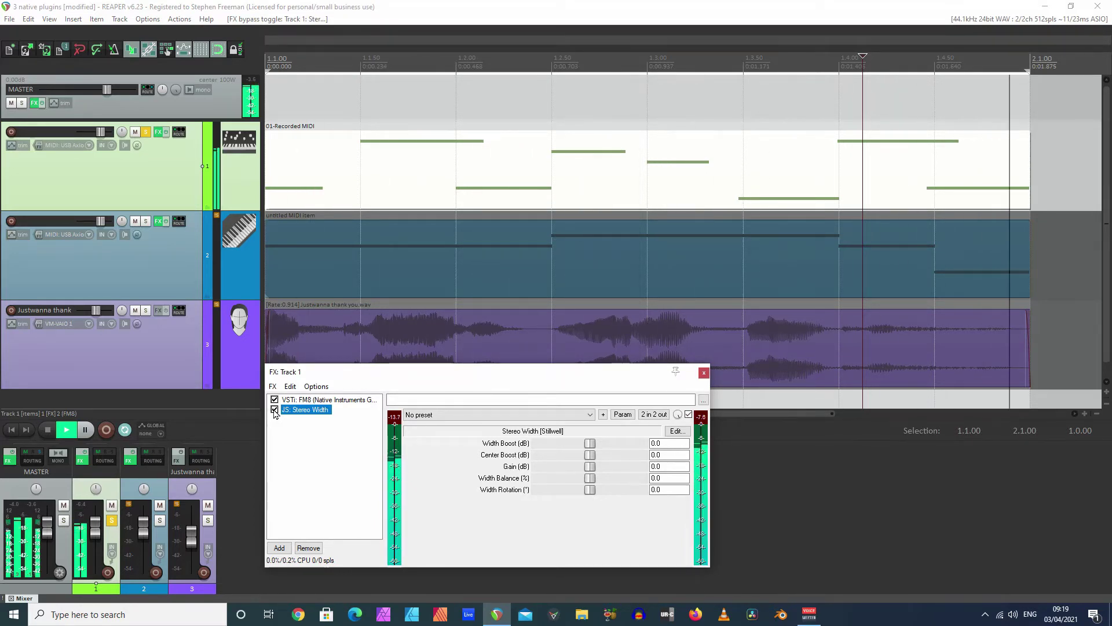
pyautogui.click(275, 409)
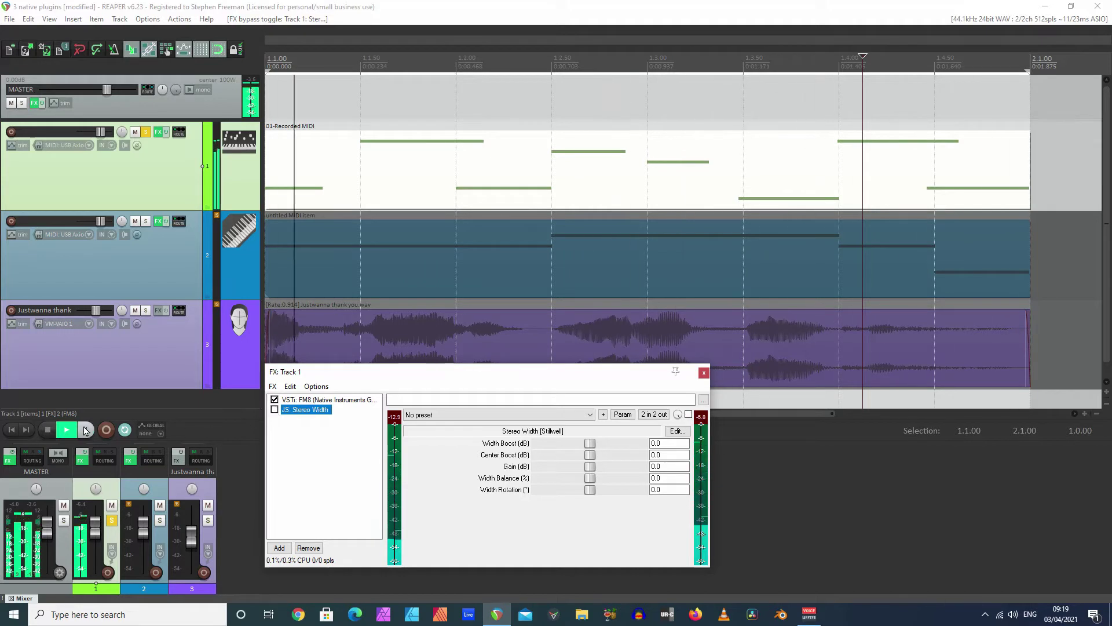
pyautogui.click(47, 429)
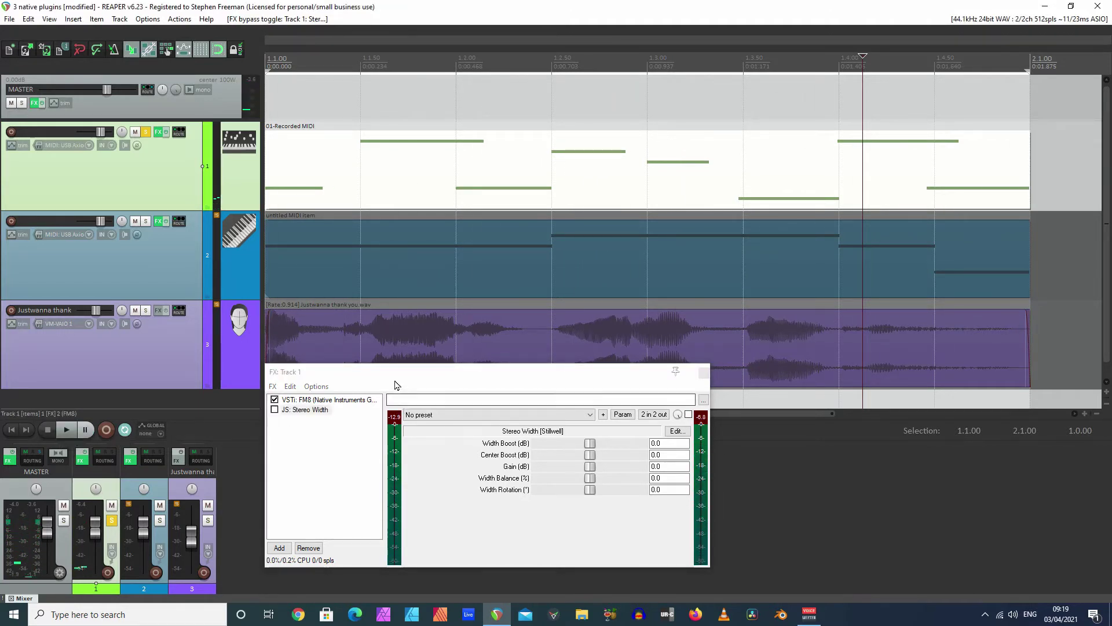
# Step: Solo track 2 instead of track 1 and play its part briefly
pyautogui.moveTo(396, 383); pyautogui.dragTo(393, 316)
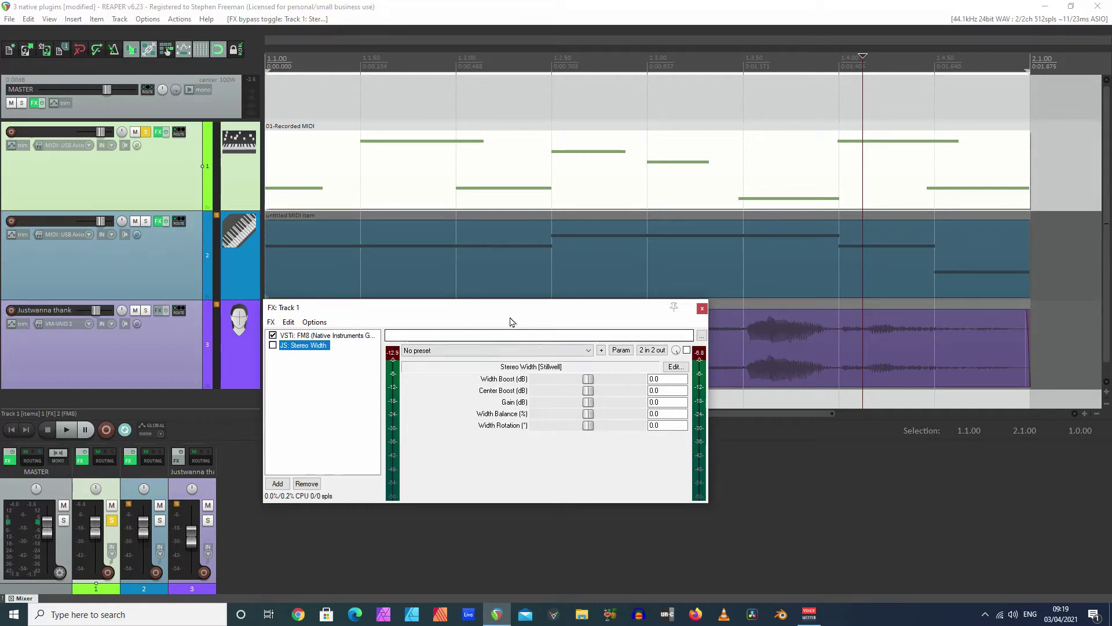
pyautogui.moveTo(507, 313); pyautogui.dragTo(513, 353)
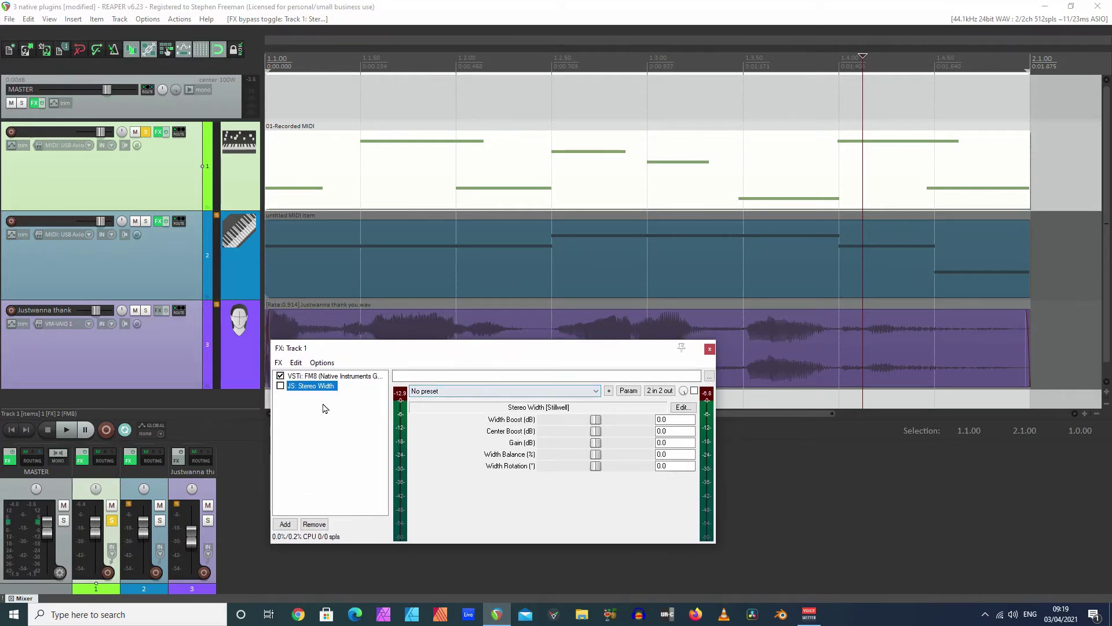
pyautogui.click(145, 221)
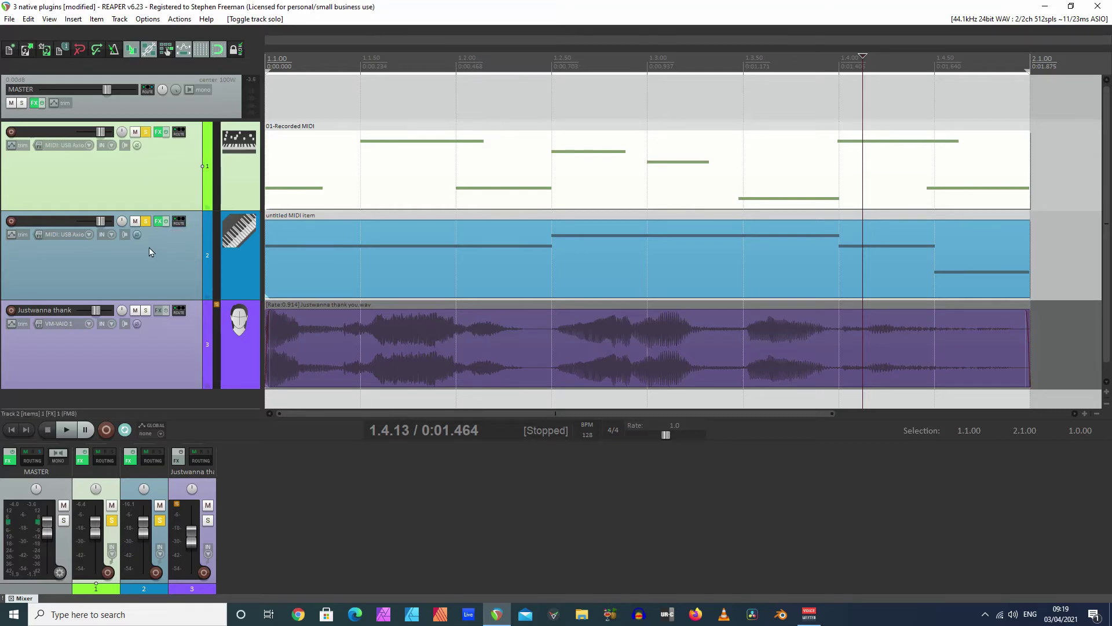
pyautogui.click(146, 133)
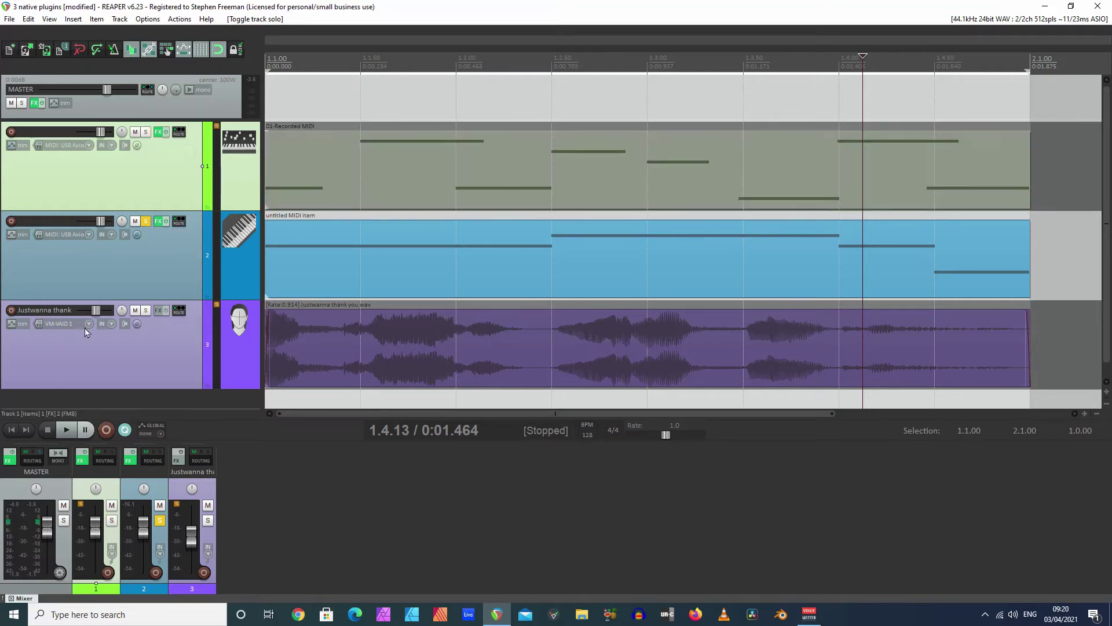
pyautogui.click(65, 430)
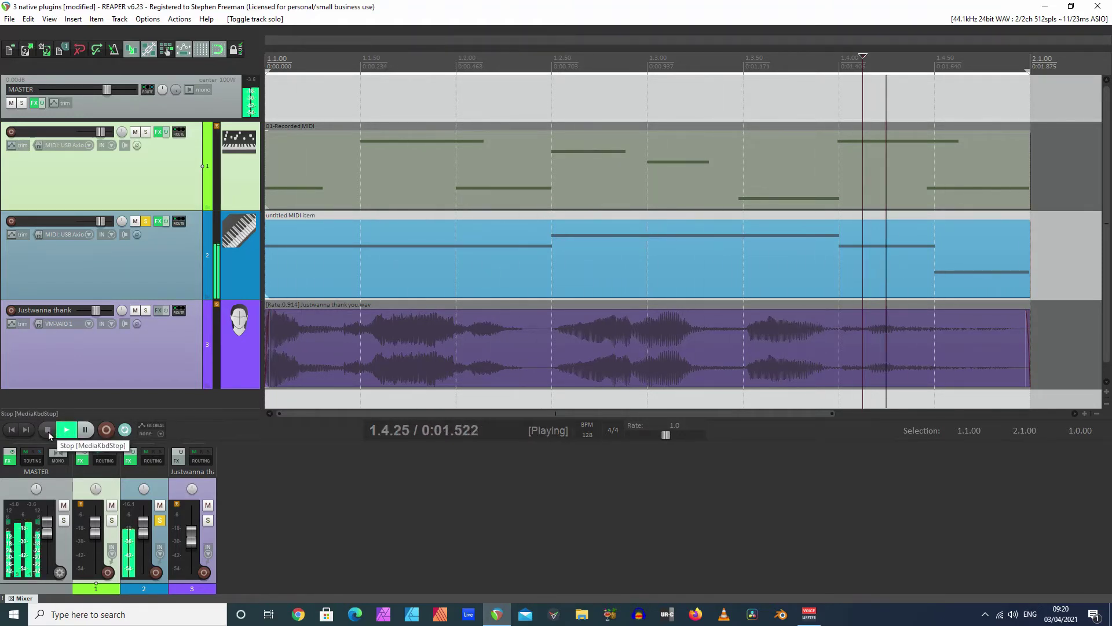
pyautogui.click(47, 430)
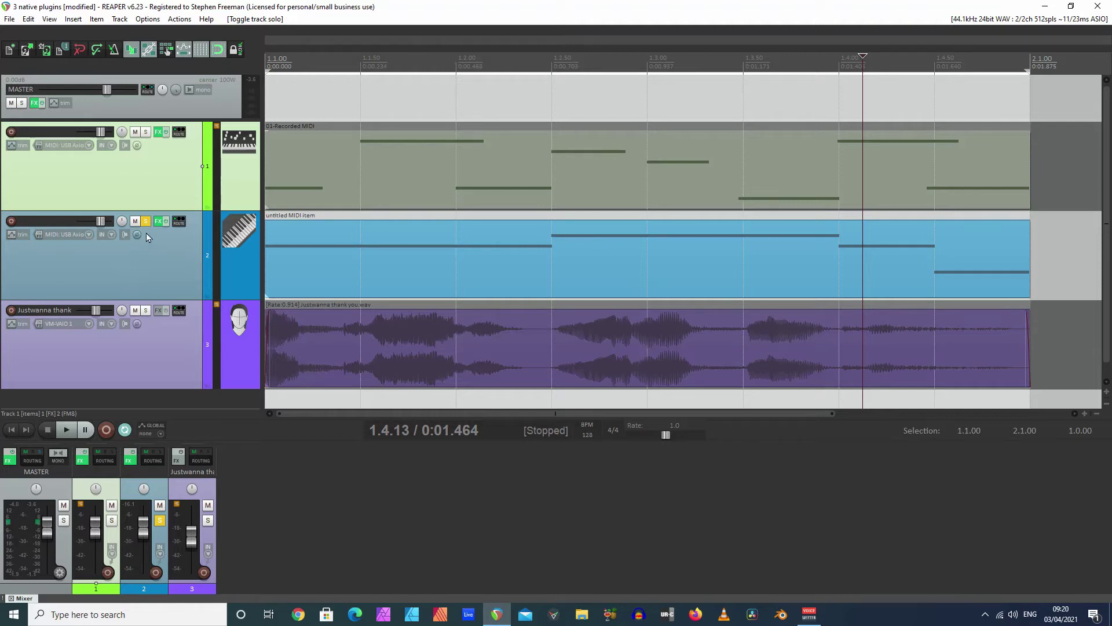
# Step: Open track 2's FX chain and enter "arp" as the comment for the FM8 instrument
pyautogui.click(158, 220)
pyautogui.click(412, 204)
pyautogui.write('arp')
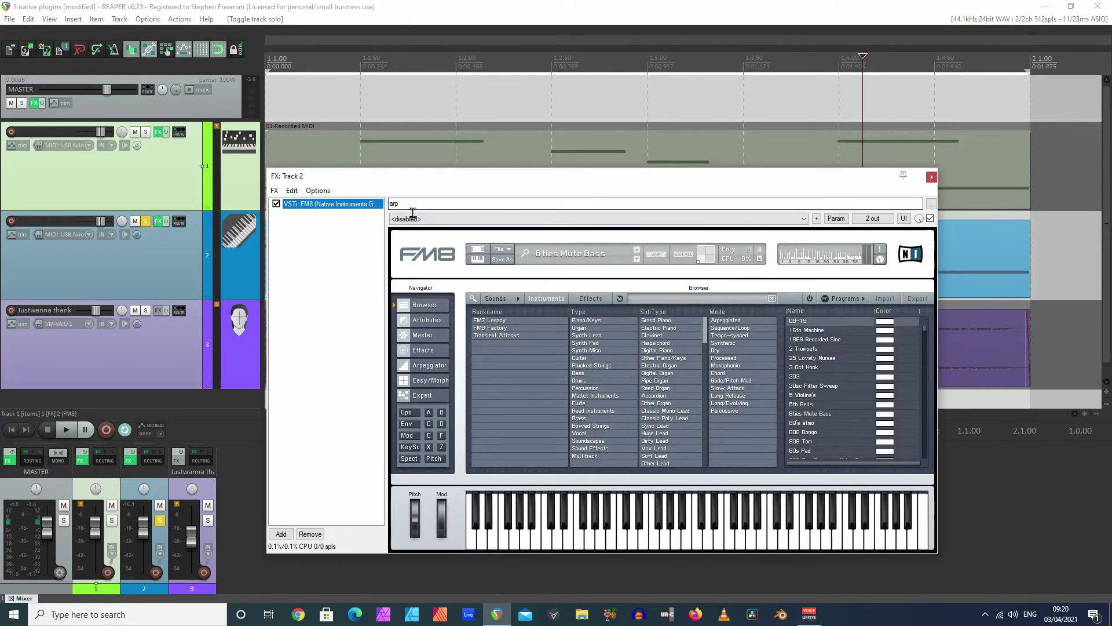
# Step: Add the JS: MIDI Chorderizer effect to track 2, filtering the plugins by "chord"
pyautogui.click(281, 533)
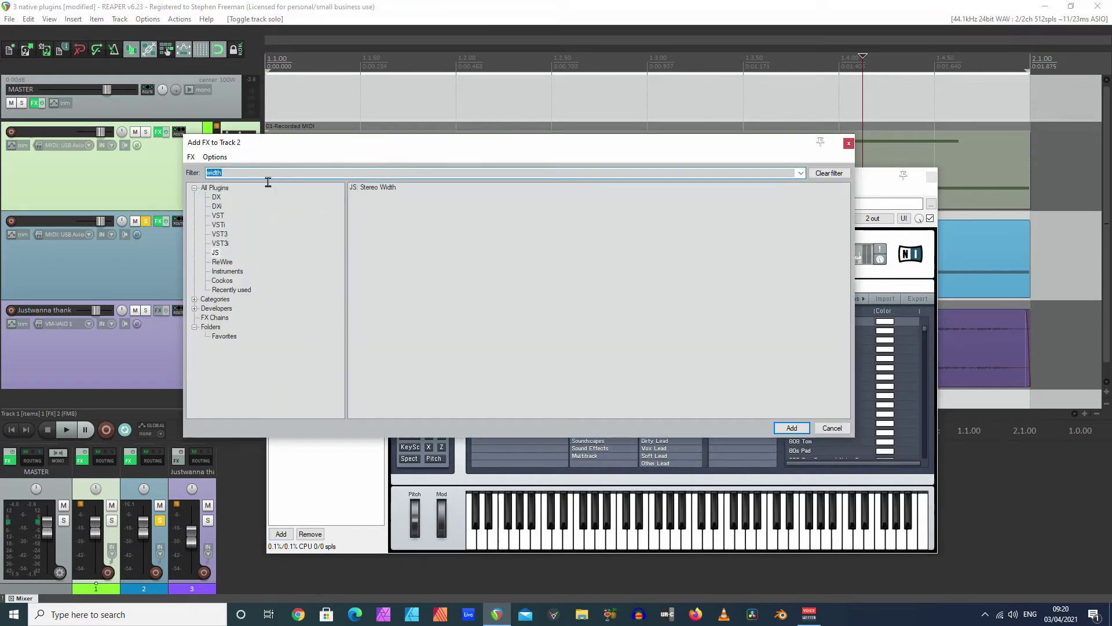
pyautogui.press('BackSpace')
pyautogui.click(374, 196)
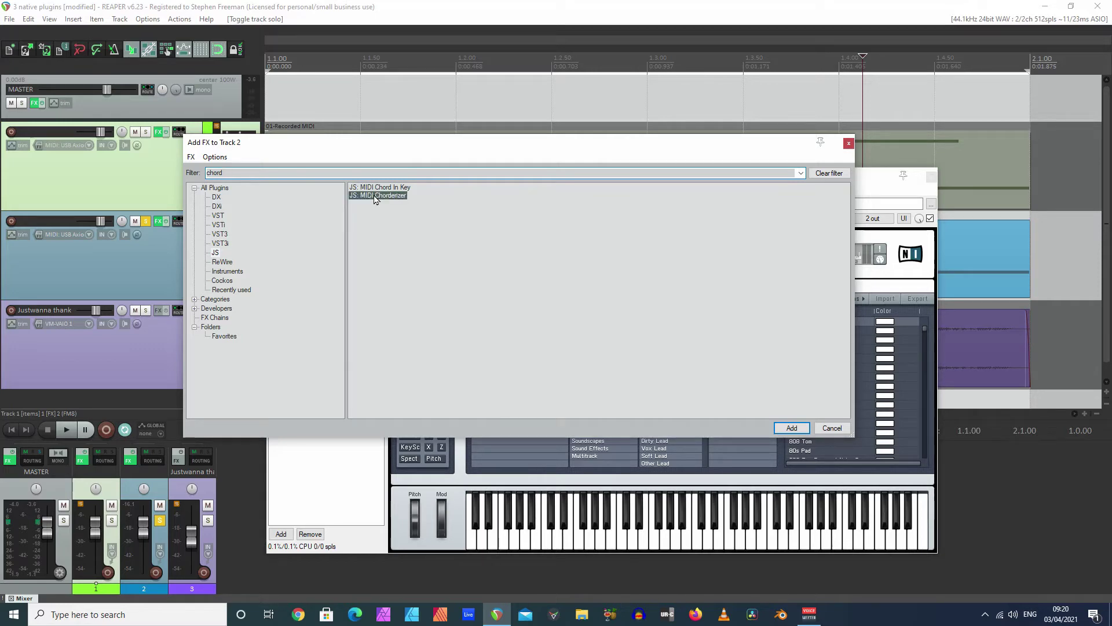
pyautogui.click(781, 431)
# Step: Play track 2 with MIDI Chorderizer bypassed, enable the effect during playback to compare, and stop
pyautogui.click(276, 213)
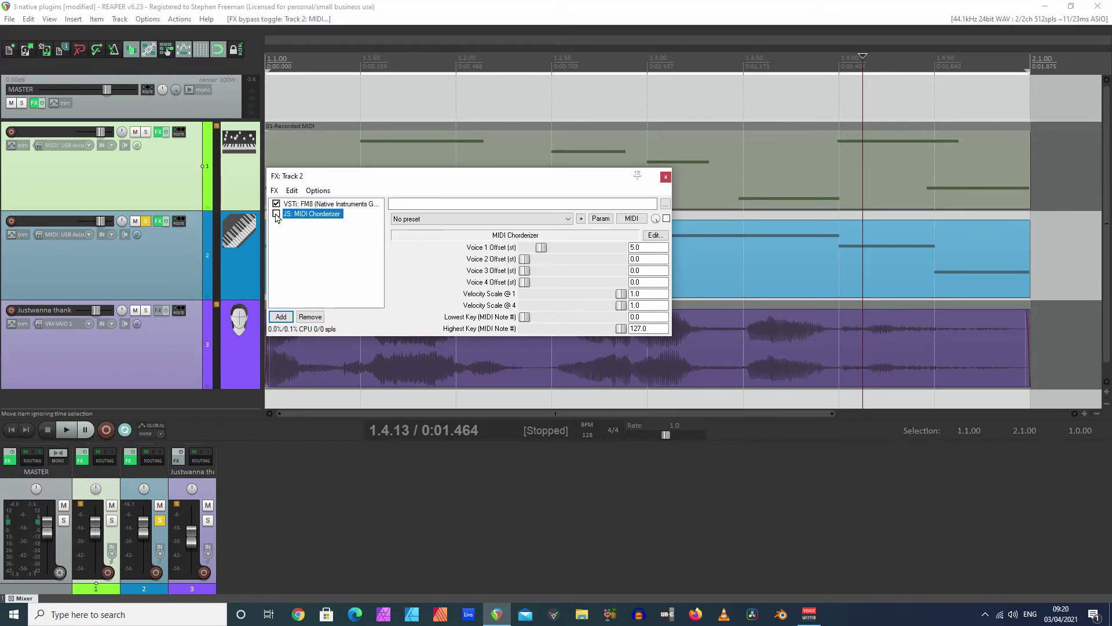
pyautogui.moveTo(330, 186); pyautogui.dragTo(291, 363)
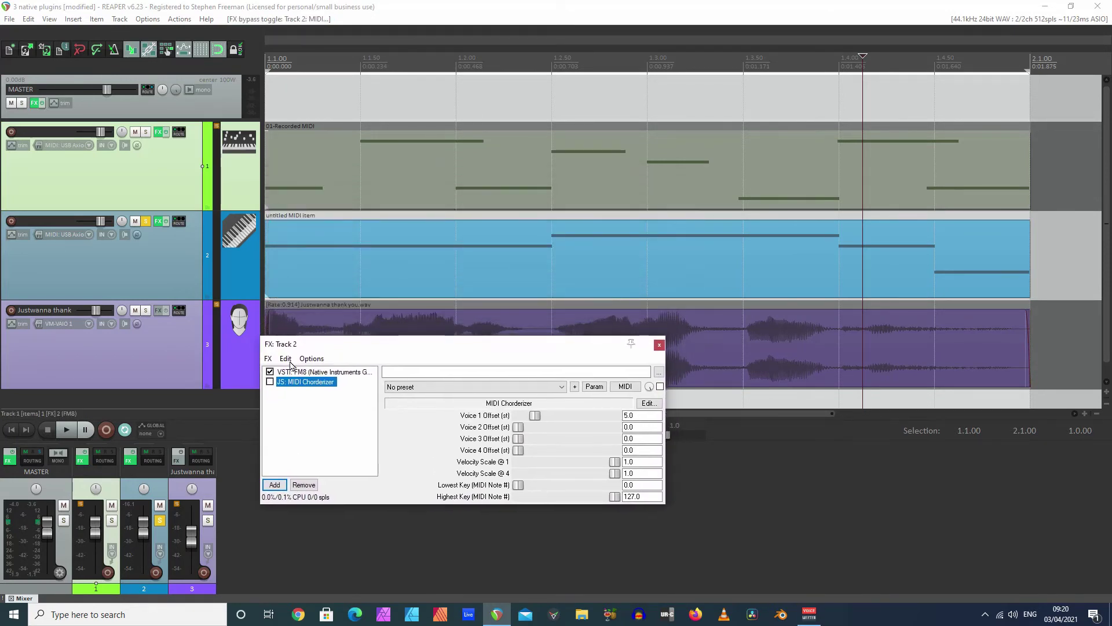
pyautogui.click(64, 431)
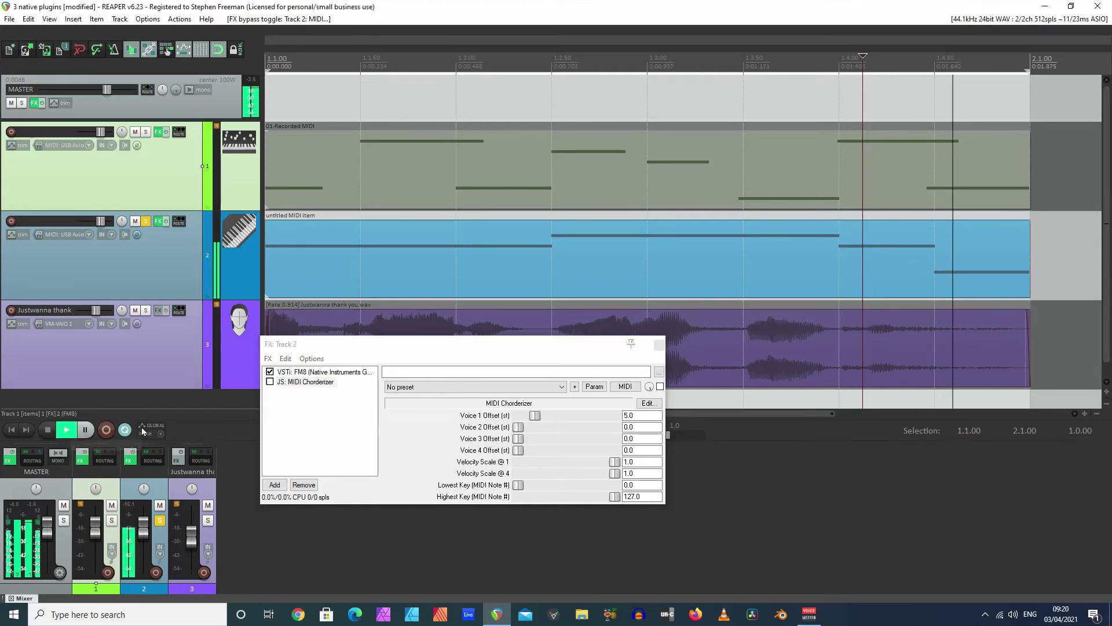
pyautogui.click(270, 382)
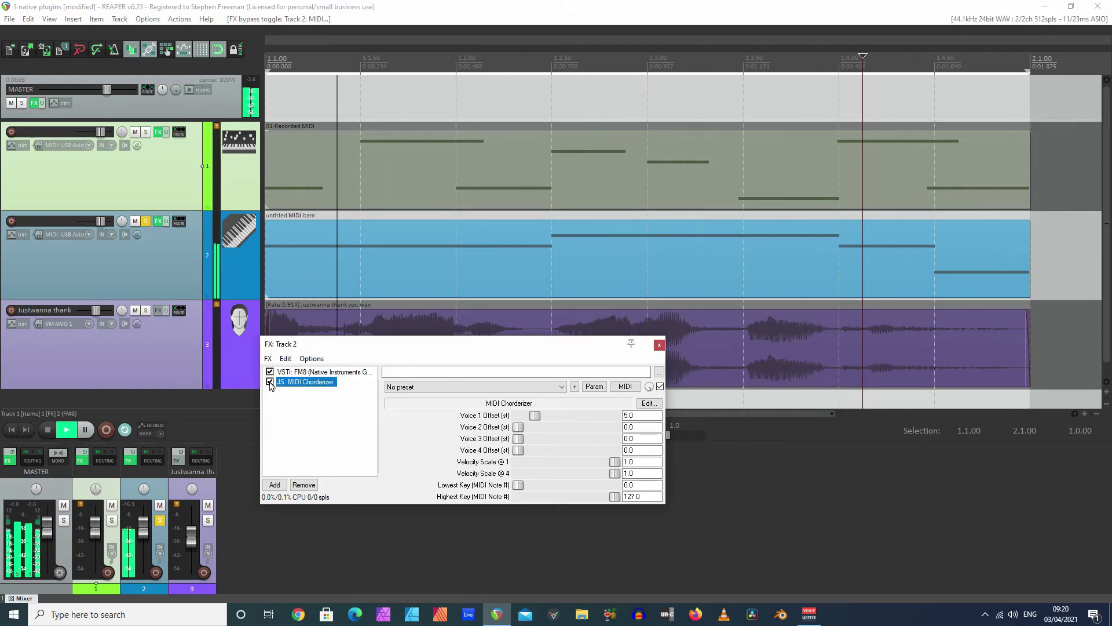
pyautogui.click(50, 430)
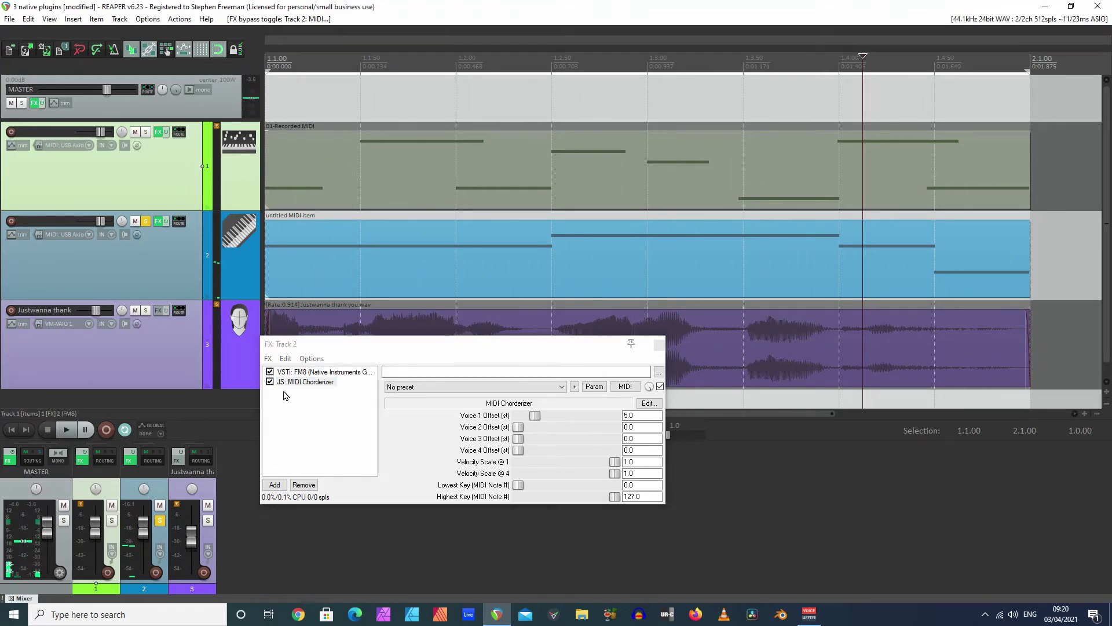
# Step: Move MIDI Chorderizer above FM8 in track 2's FX chain and compare it bypassed and enabled during playback, leaving it enabled
pyautogui.moveTo(298, 375); pyautogui.dragTo(309, 327)
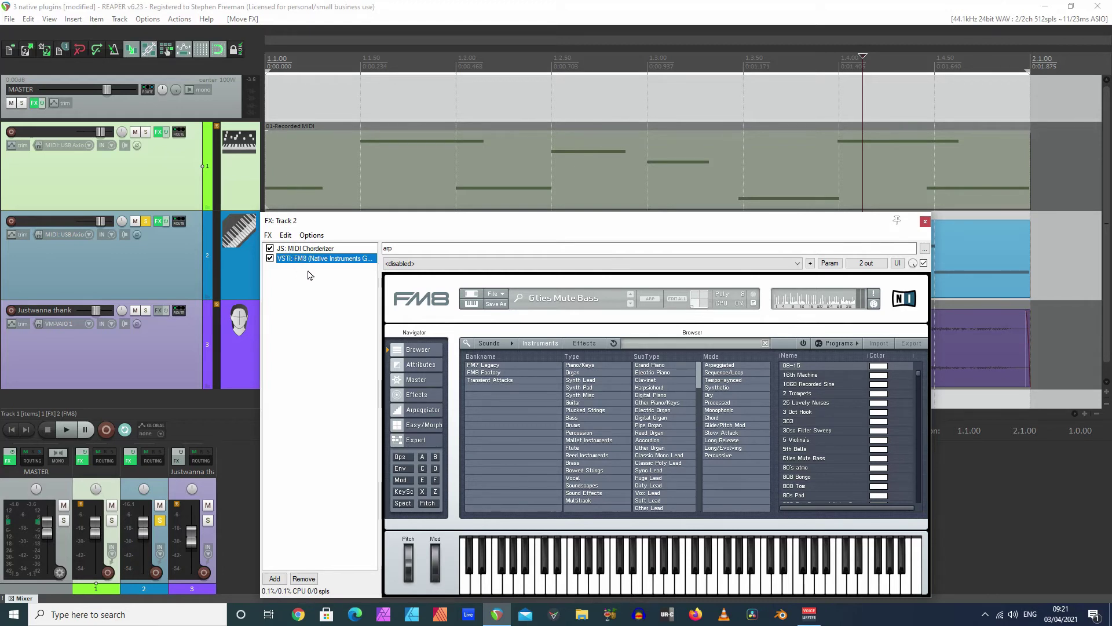
pyautogui.click(291, 249)
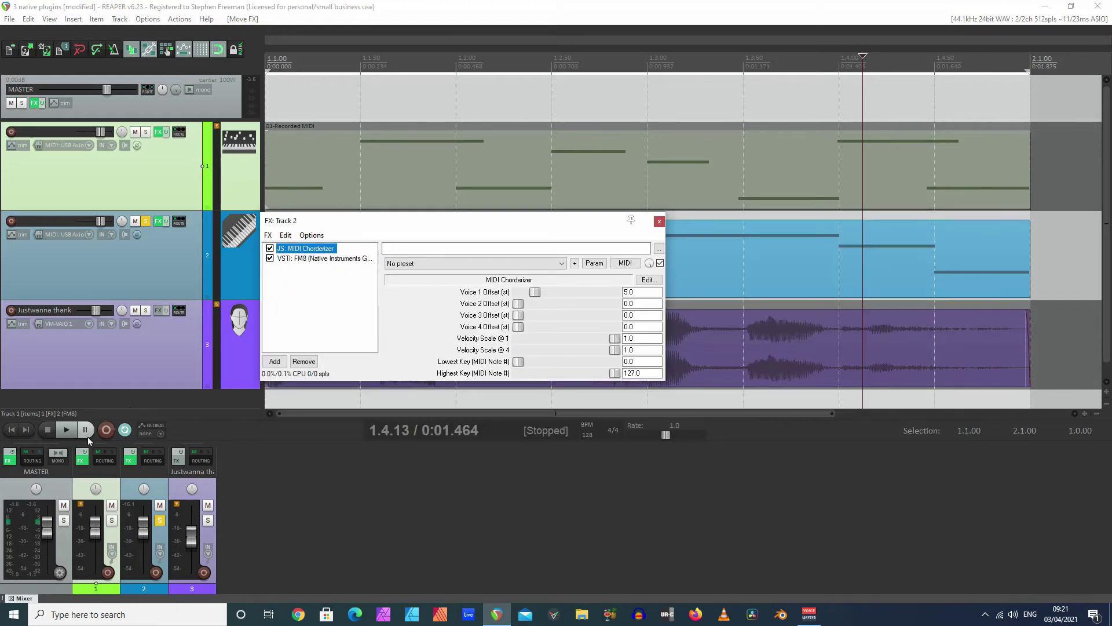
pyautogui.click(270, 248)
pyautogui.click(72, 434)
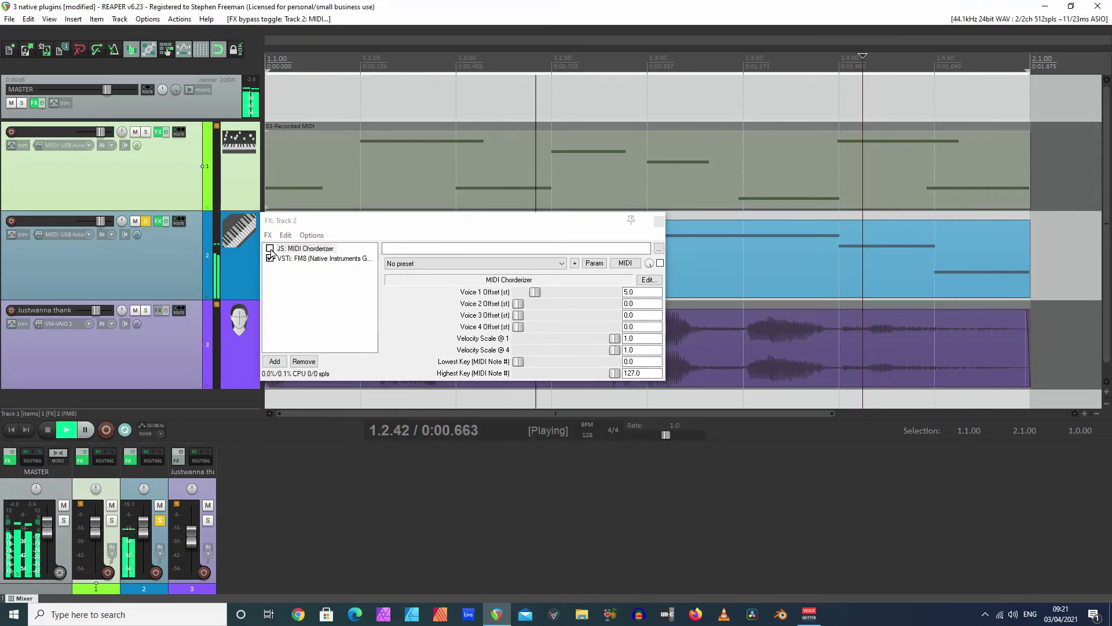
pyautogui.click(270, 248)
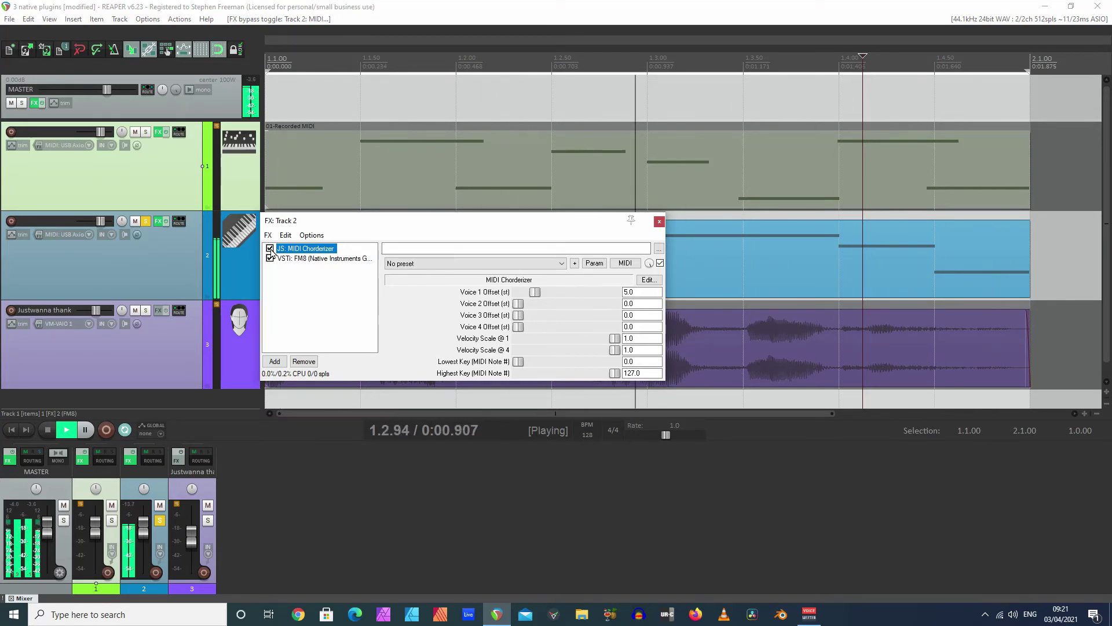
pyautogui.click(270, 248)
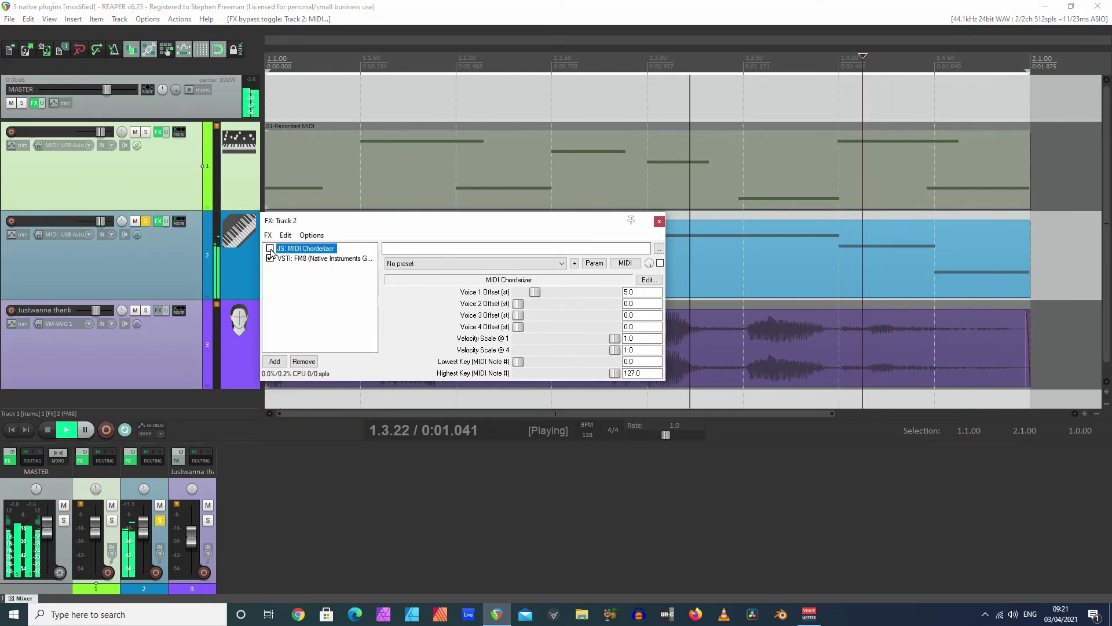
pyautogui.click(269, 248)
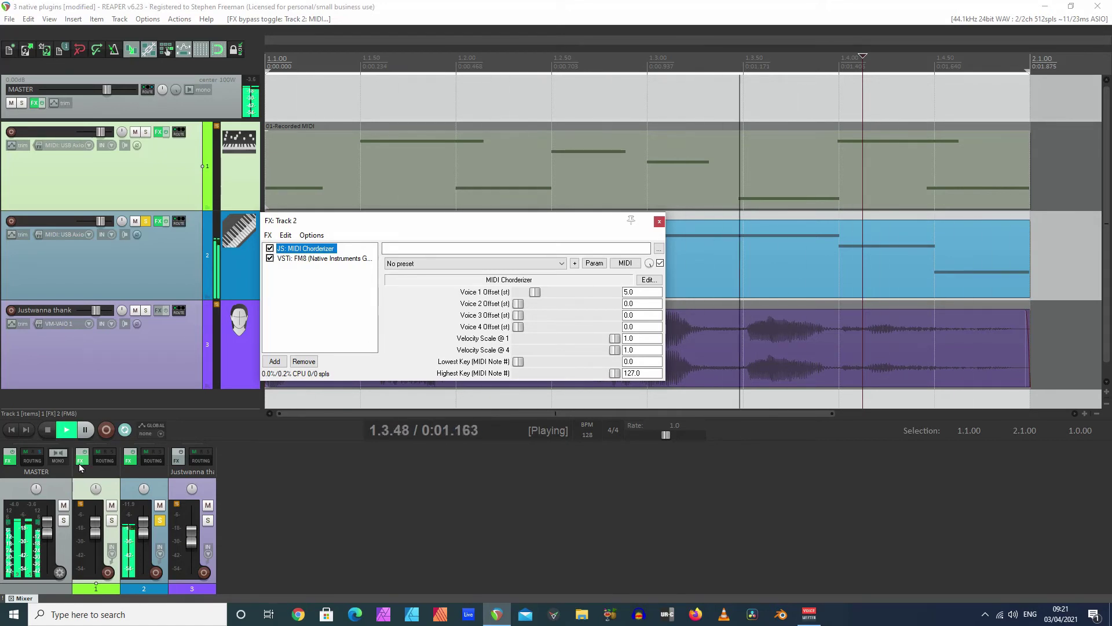
pyautogui.click(49, 430)
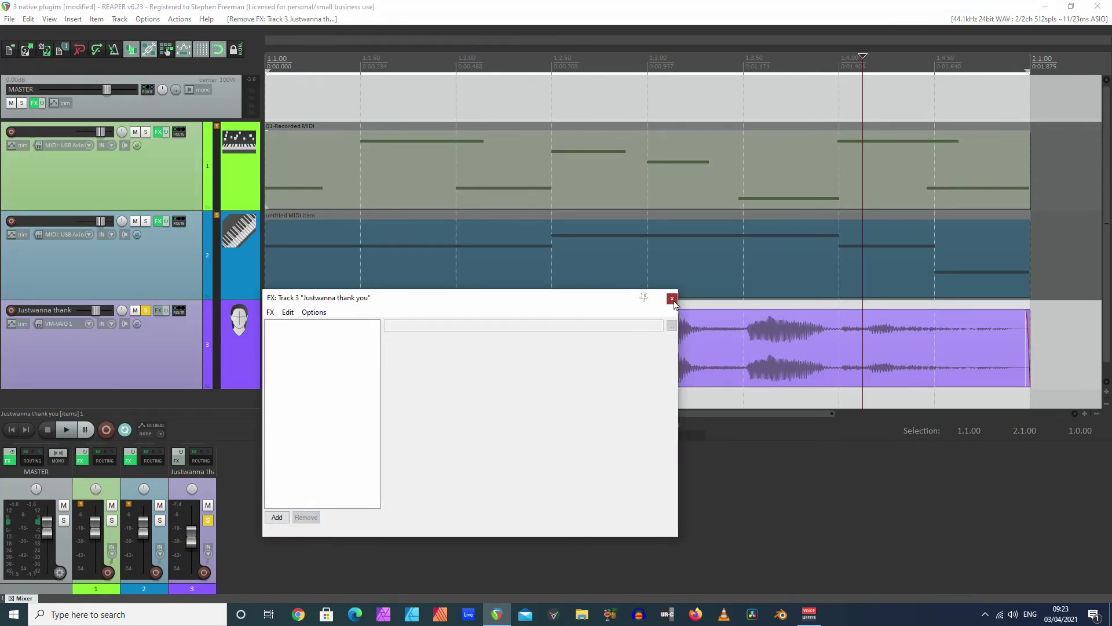
# Step: Add the ReaDelay (Cockos) effect from the Cockos plugins to track 3, the "Justwanna thank you" vocal
pyautogui.click(672, 299)
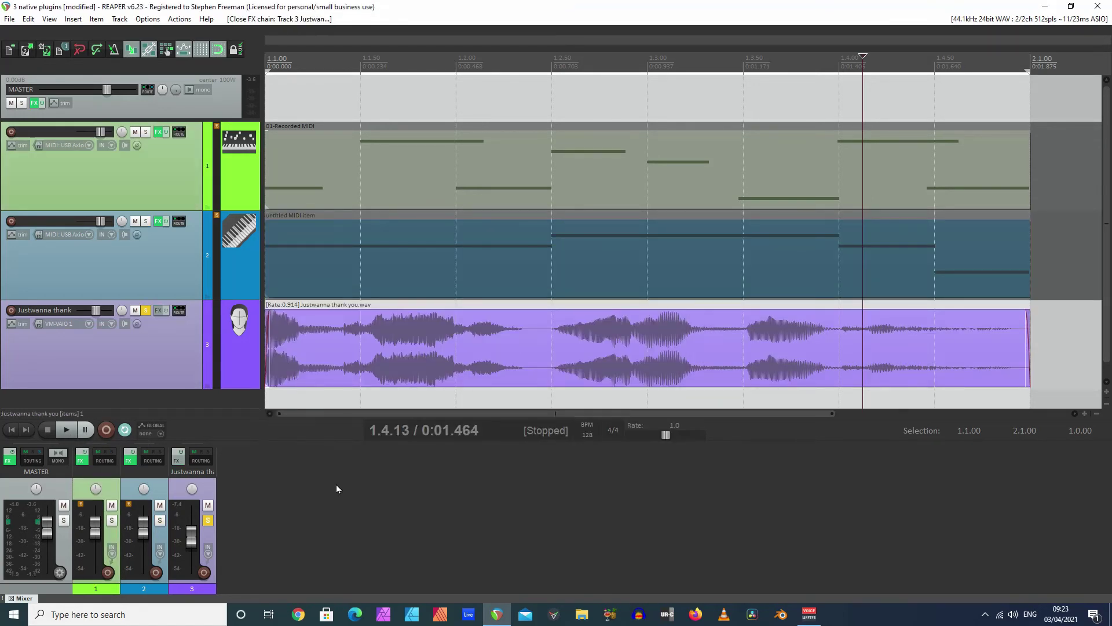
pyautogui.click(161, 312)
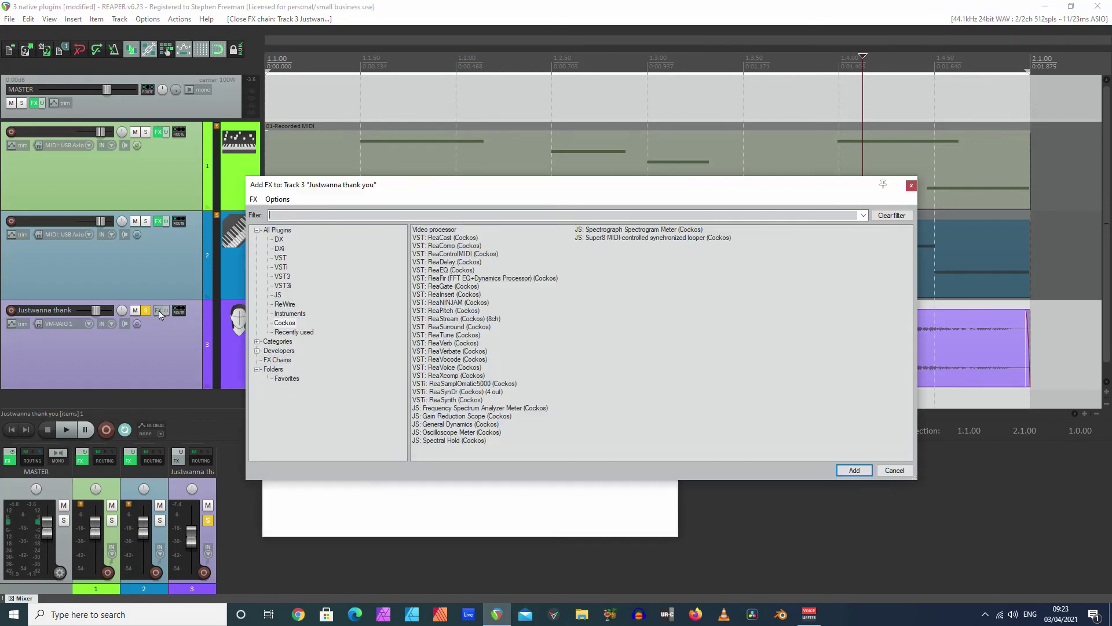
pyautogui.click(287, 325)
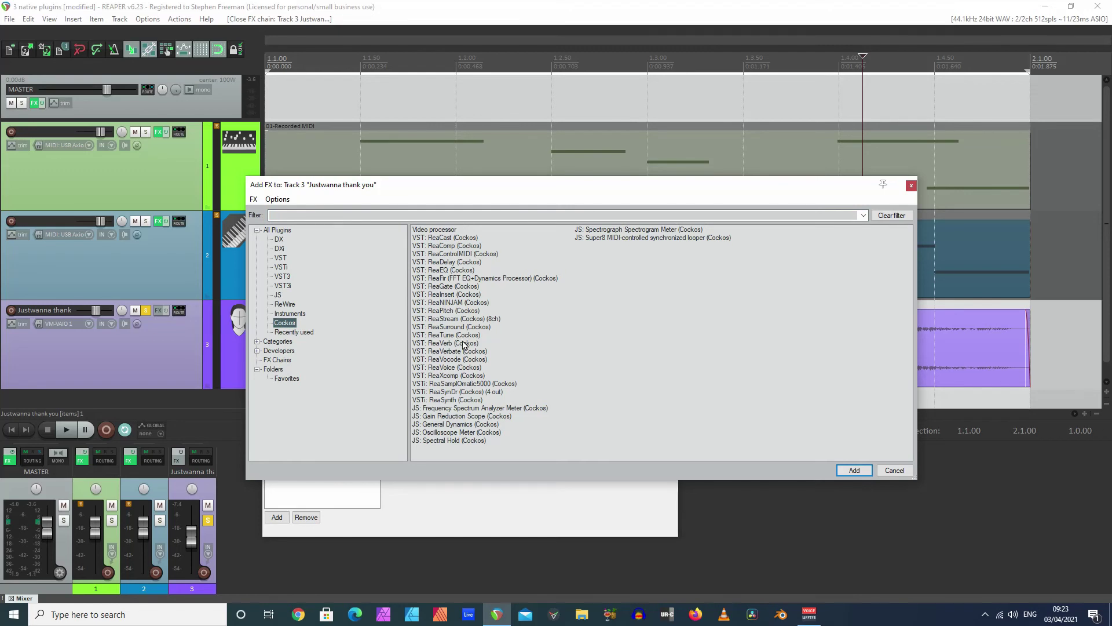
pyautogui.doubleClick(444, 262)
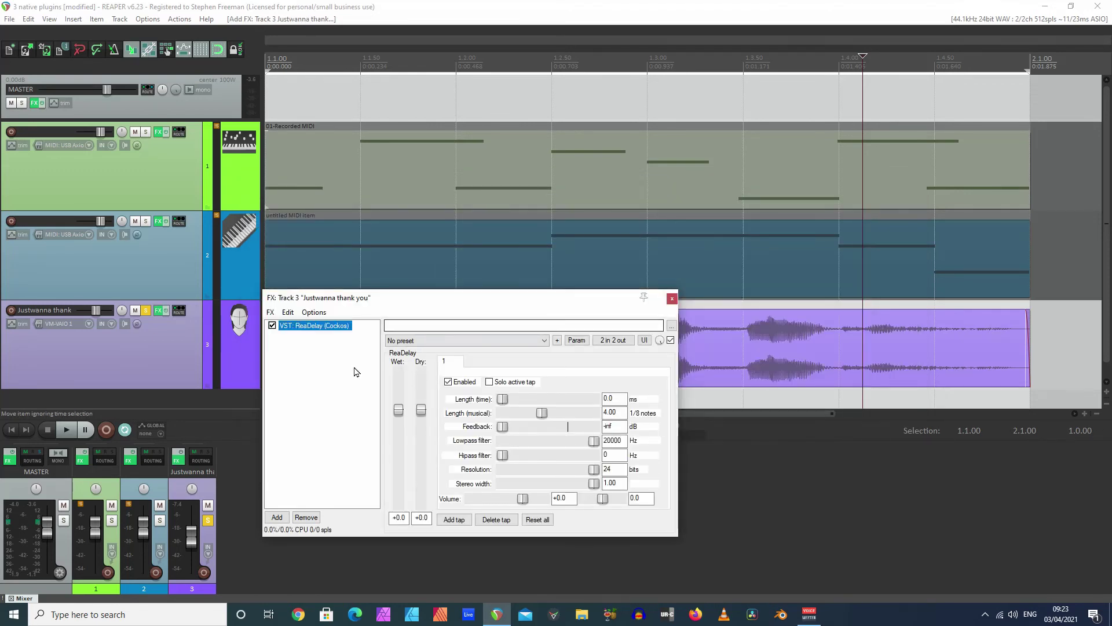
# Step: Load the "stock - vocal fattener" preset in ReaDelay and move the FX window clear of the vocal's track controls
pyautogui.moveTo(402, 305); pyautogui.dragTo(376, 304)
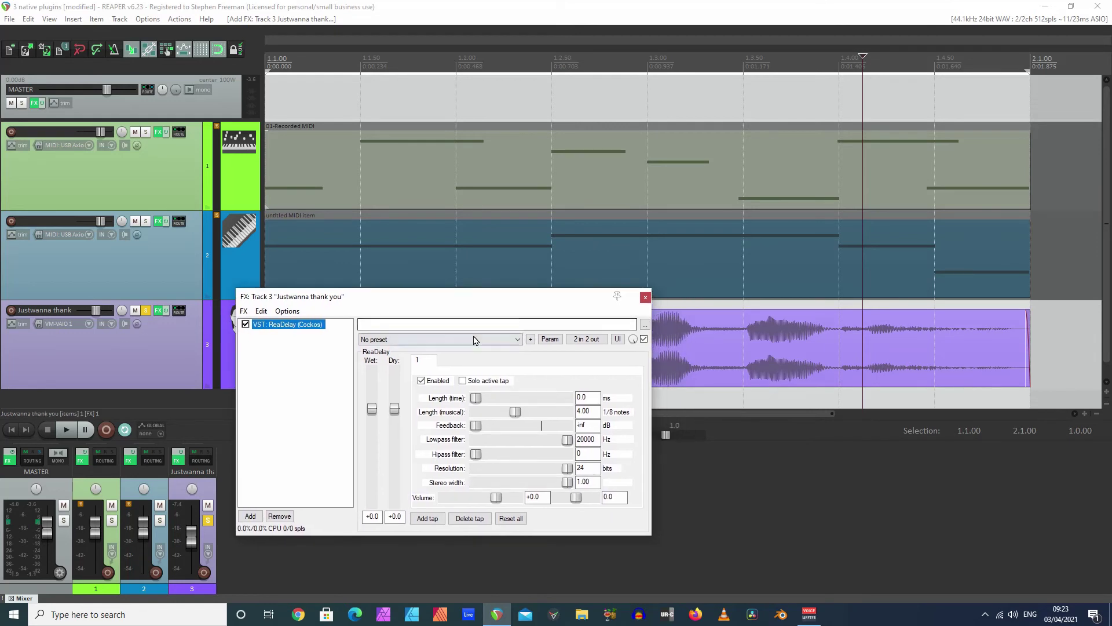
pyautogui.click(518, 341)
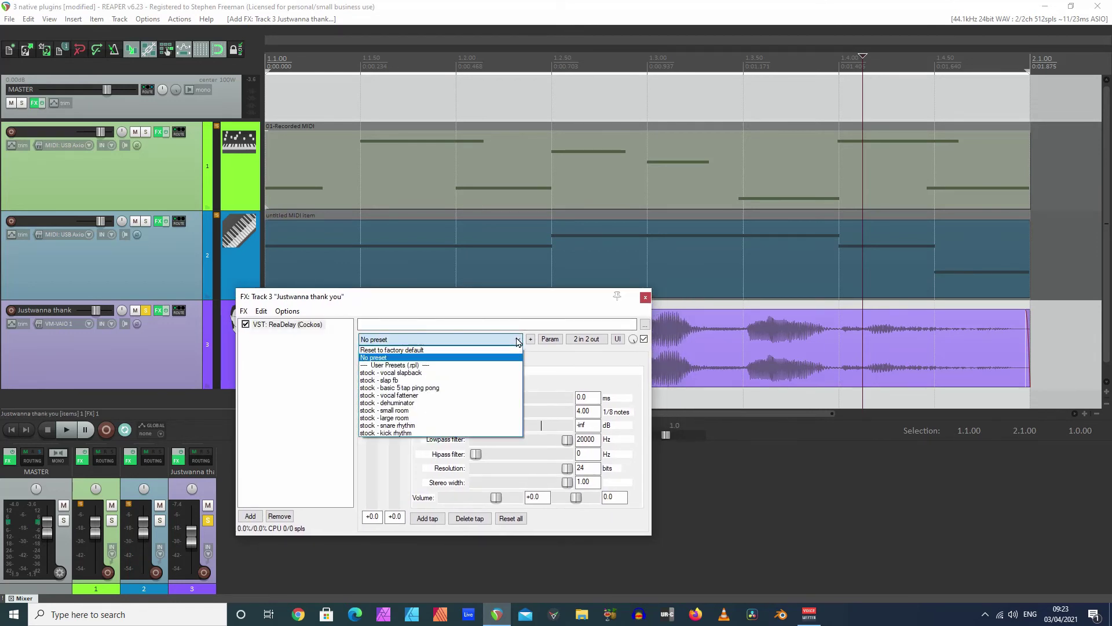
pyautogui.click(421, 396)
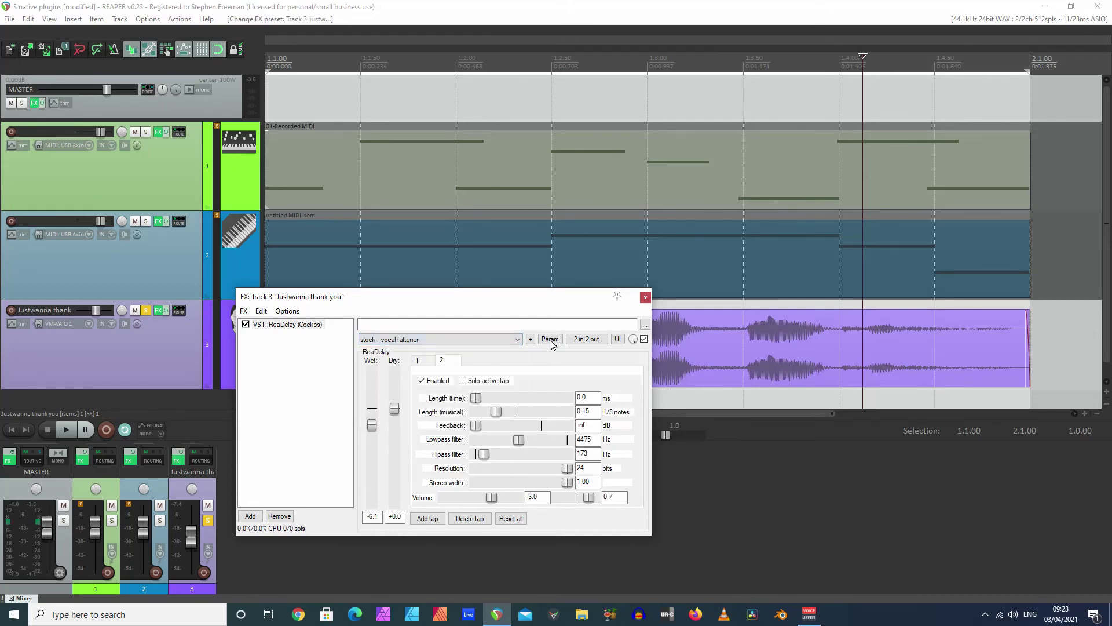
pyautogui.moveTo(432, 296); pyautogui.dragTo(427, 291)
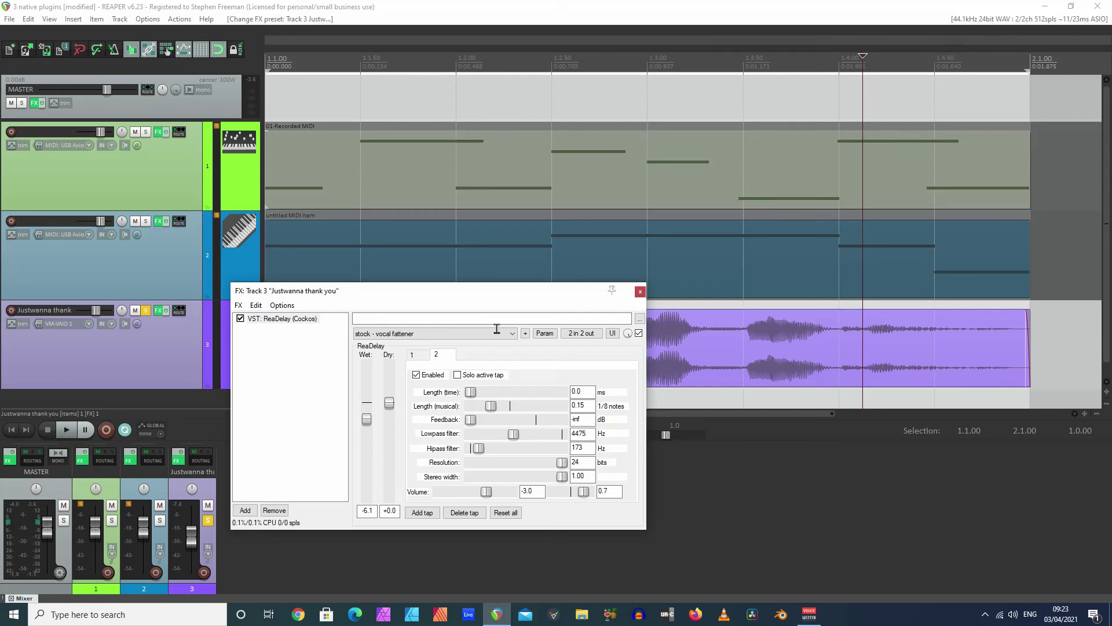
pyautogui.moveTo(450, 295); pyautogui.dragTo(636, 279)
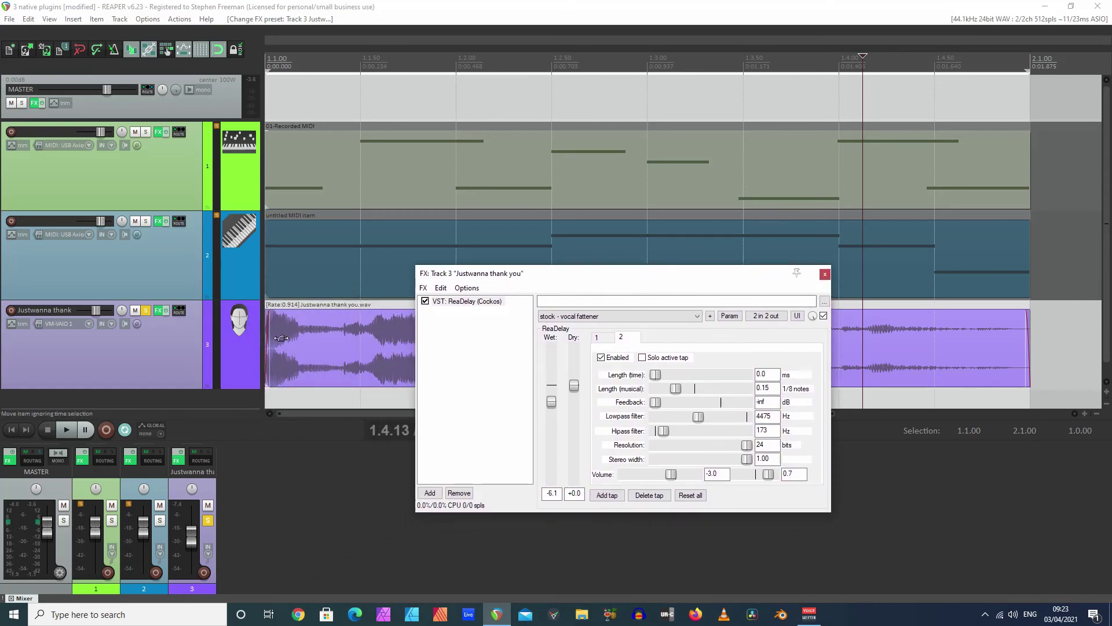
# Step: Compare track 3 with ReaDelay bypassed and enabled during playback, leaving the effect enabled and playback stopped
pyautogui.click(425, 301)
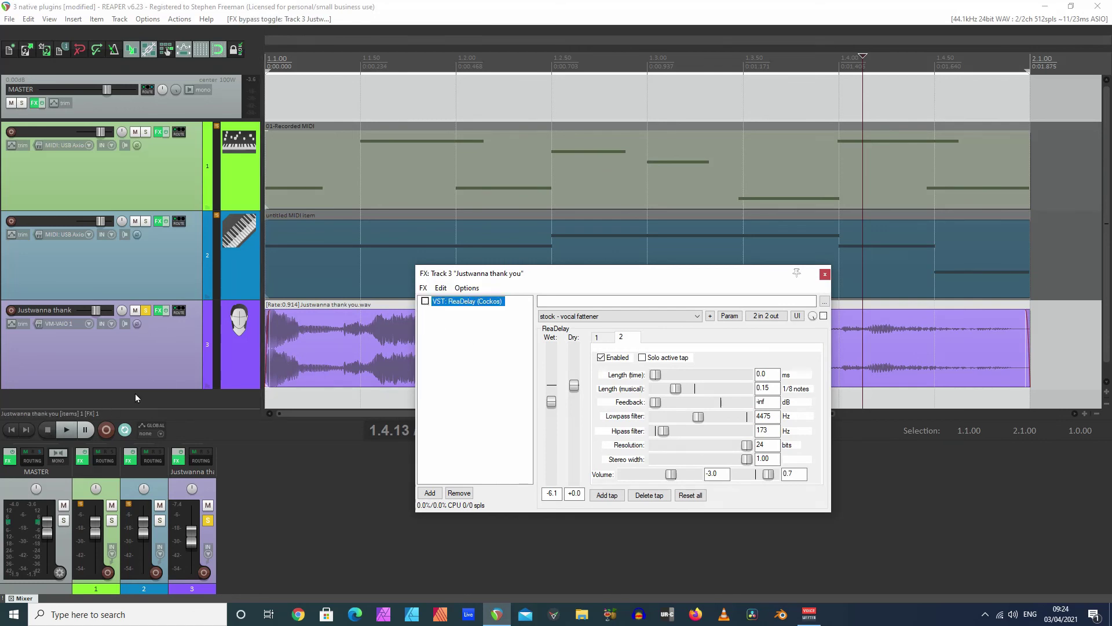
pyautogui.click(68, 433)
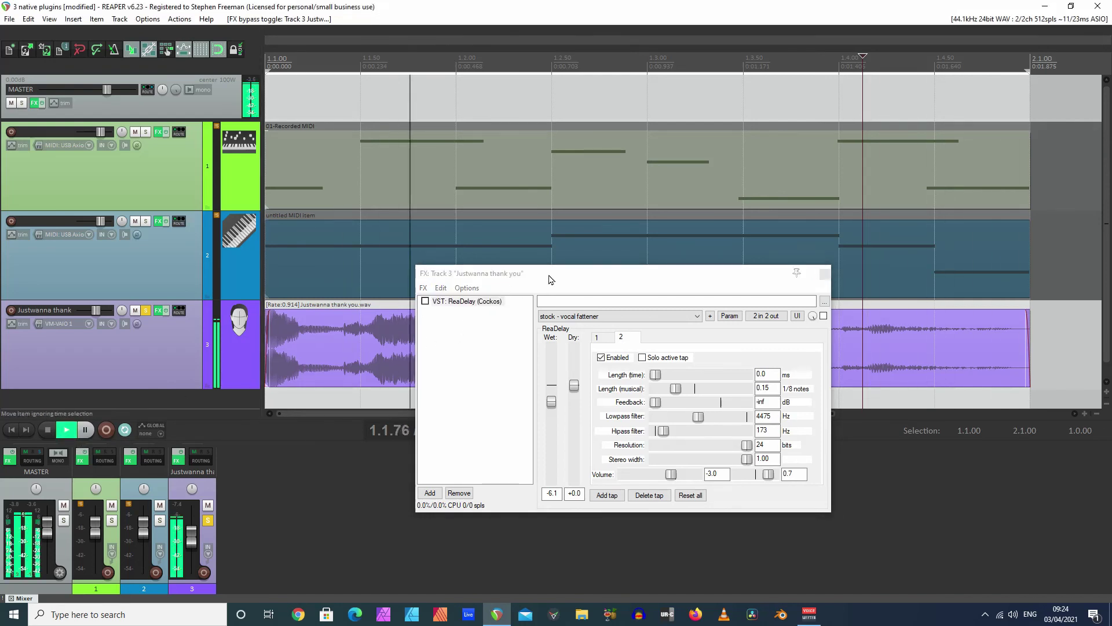
pyautogui.moveTo(552, 280); pyautogui.dragTo(396, 430)
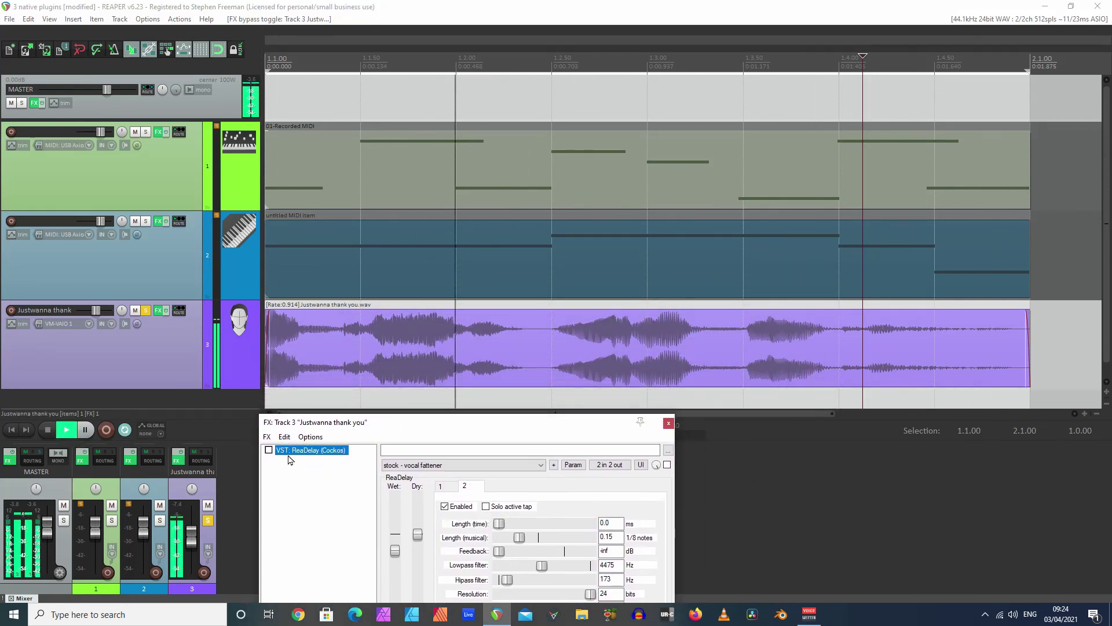
pyautogui.click(268, 451)
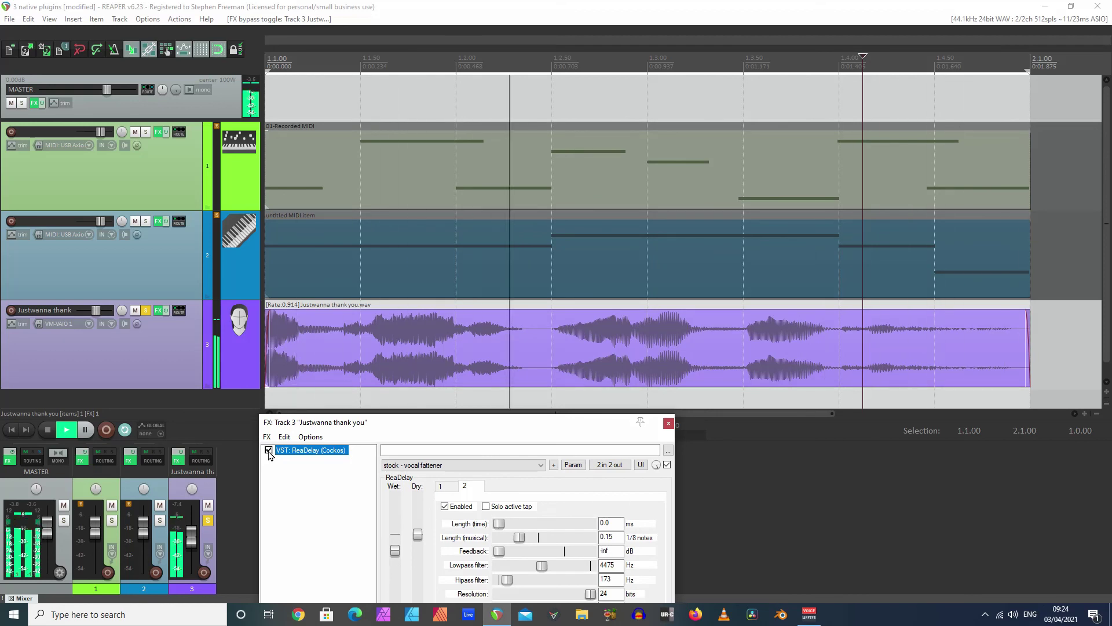
pyautogui.click(269, 451)
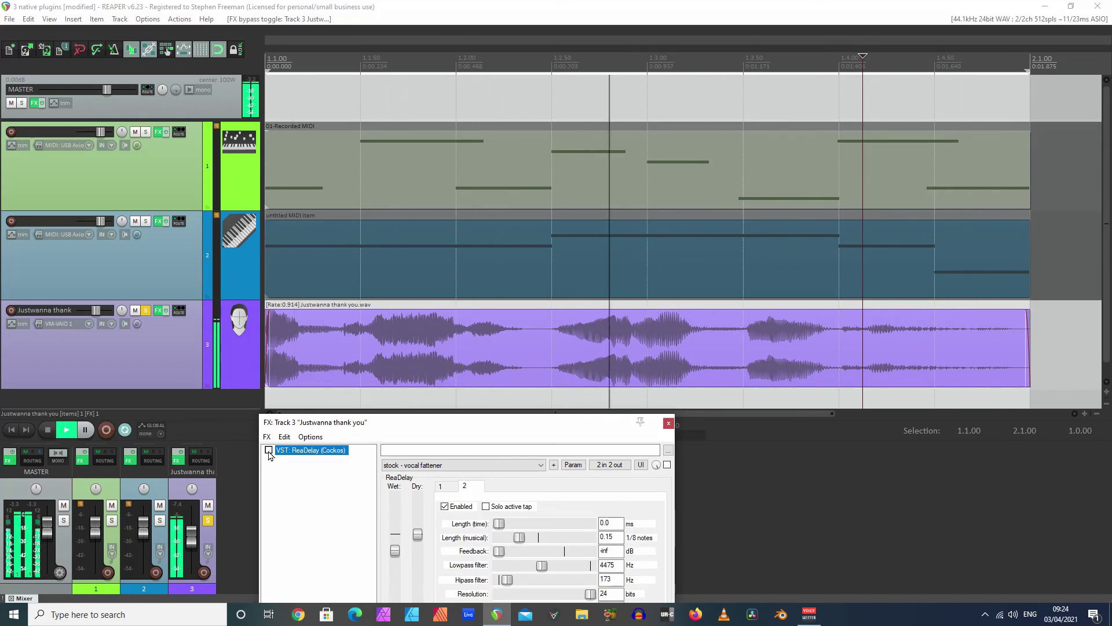
pyautogui.click(269, 451)
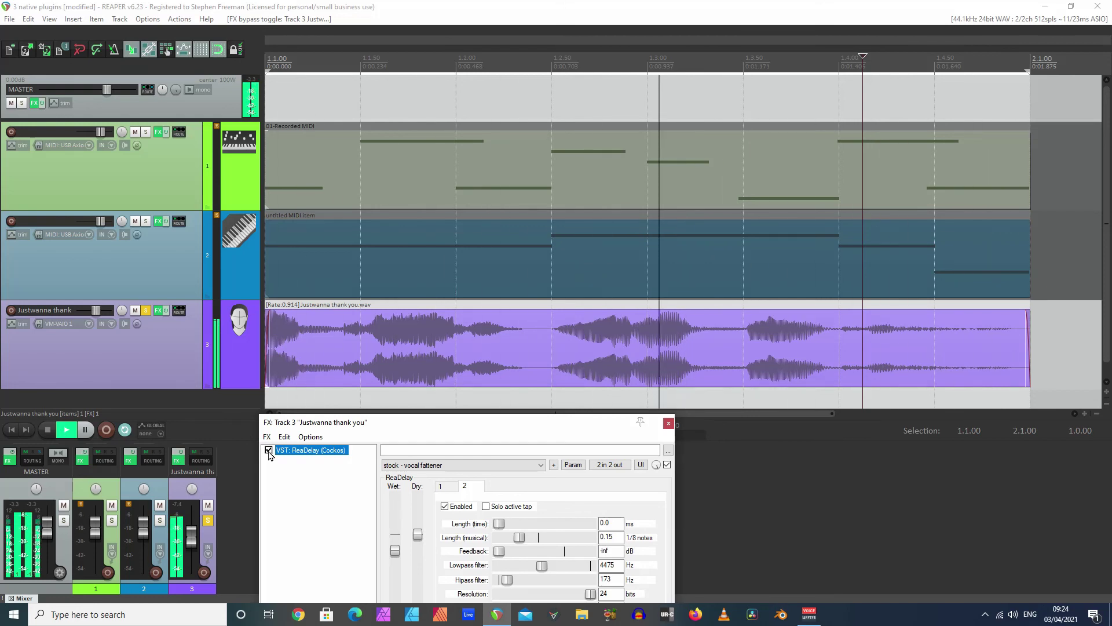
pyautogui.click(49, 433)
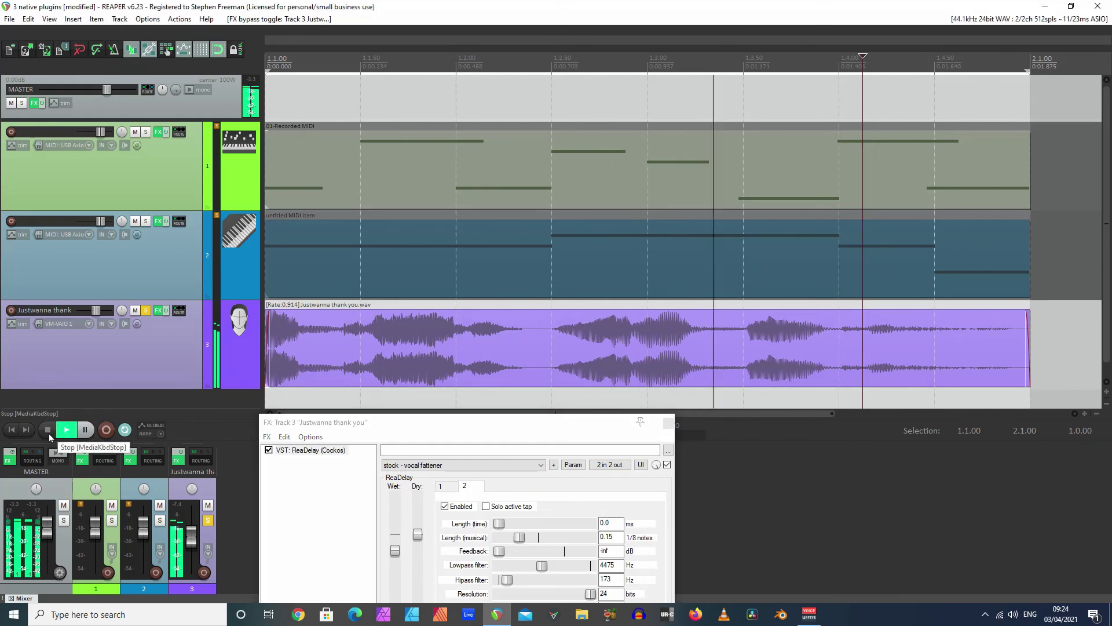
pyautogui.moveTo(398, 435); pyautogui.dragTo(406, 240)
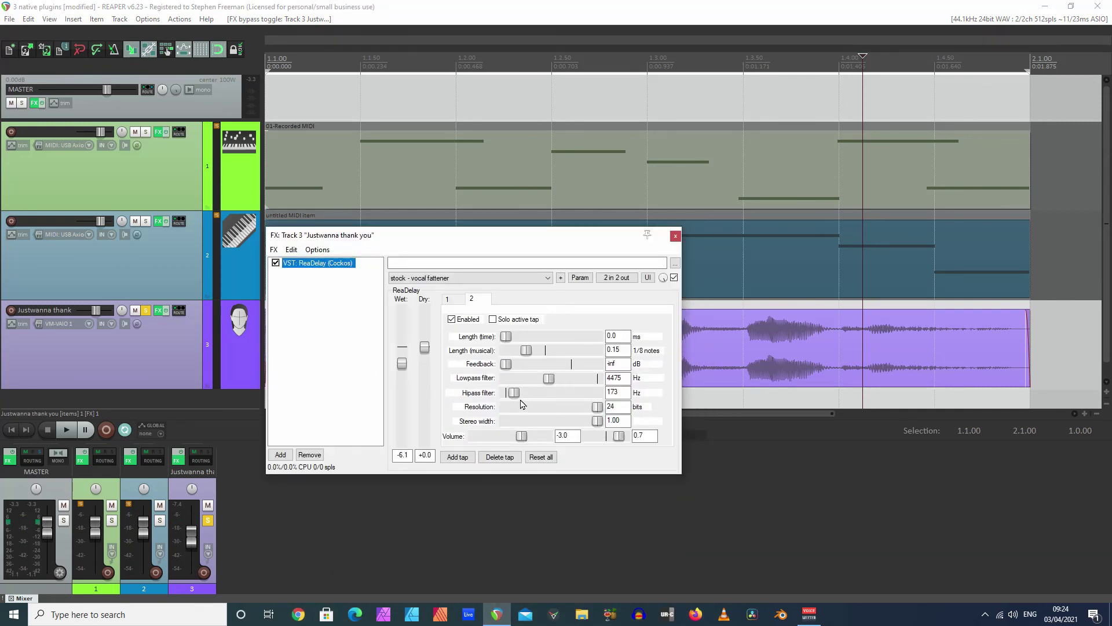